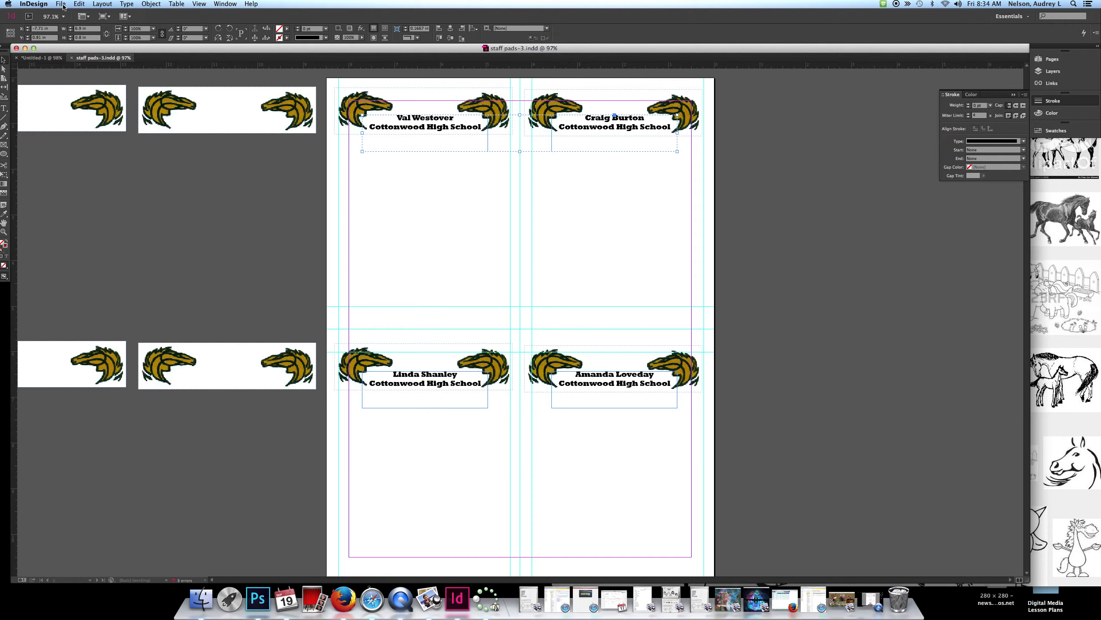
- Create a new Letter-size print document in landscape orientation
click(61, 4)
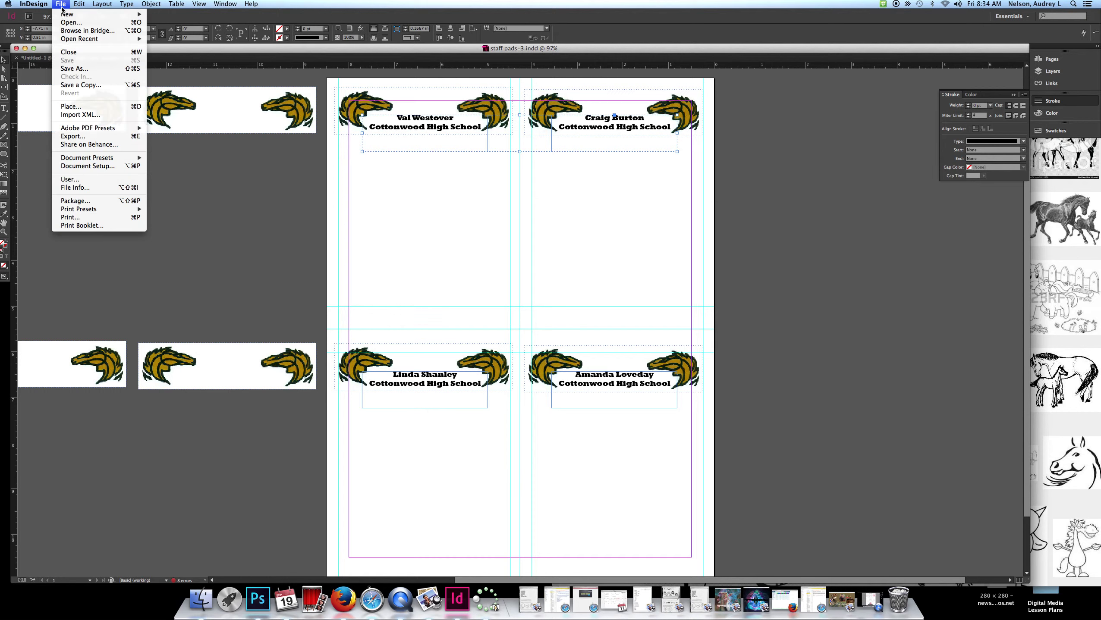
mouse_move(70, 14)
click(182, 17)
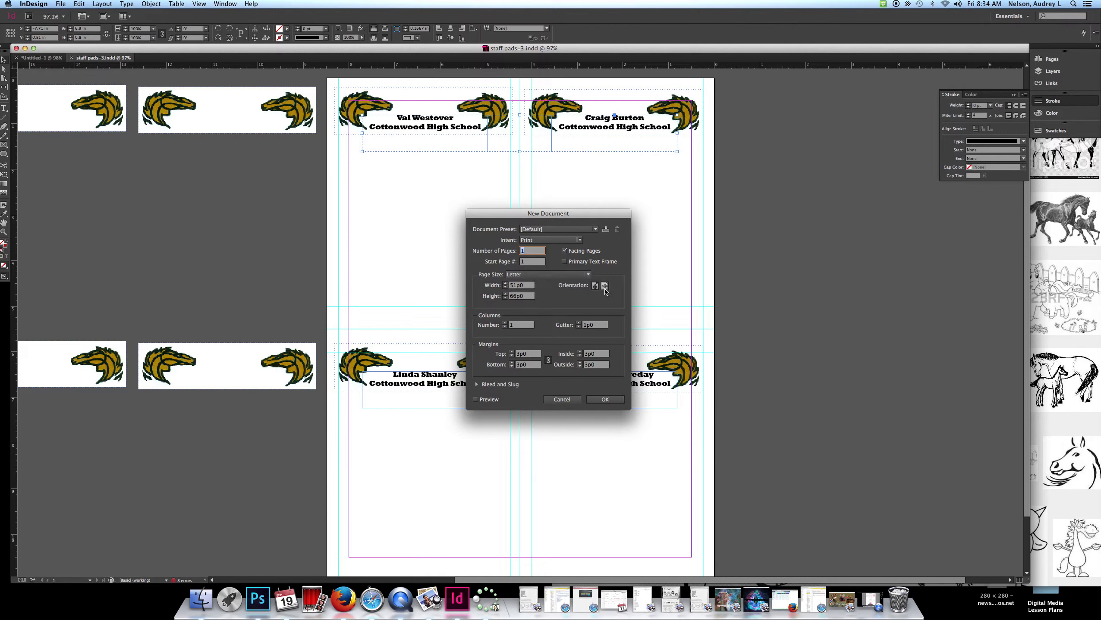
click(605, 286)
click(605, 399)
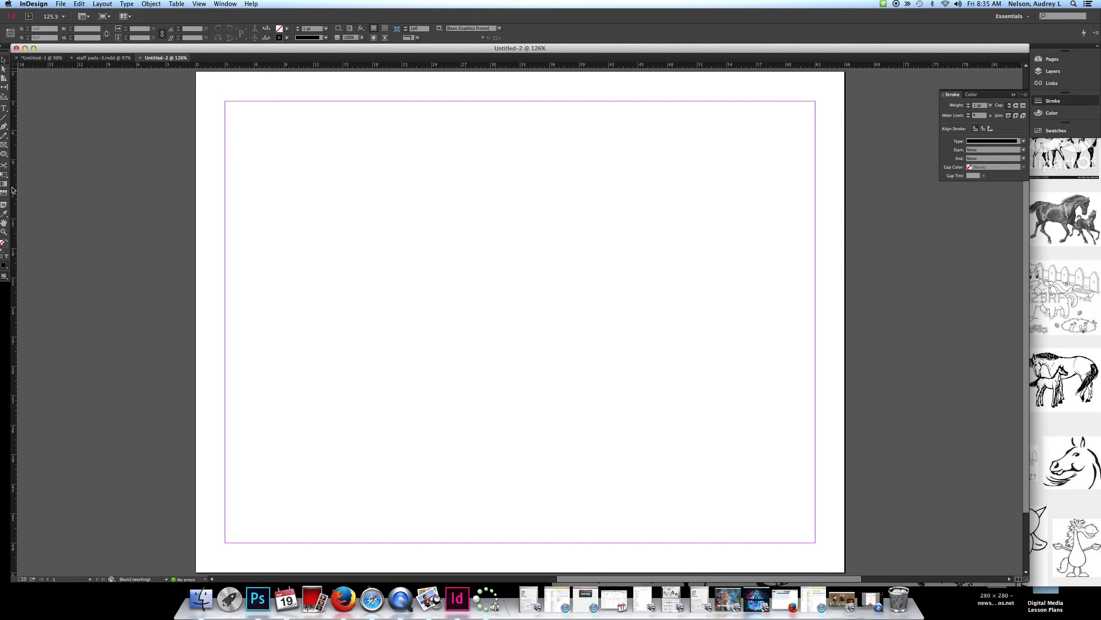
- Change the units of both the horizontal and vertical rulers to inches
right_click(210, 68)
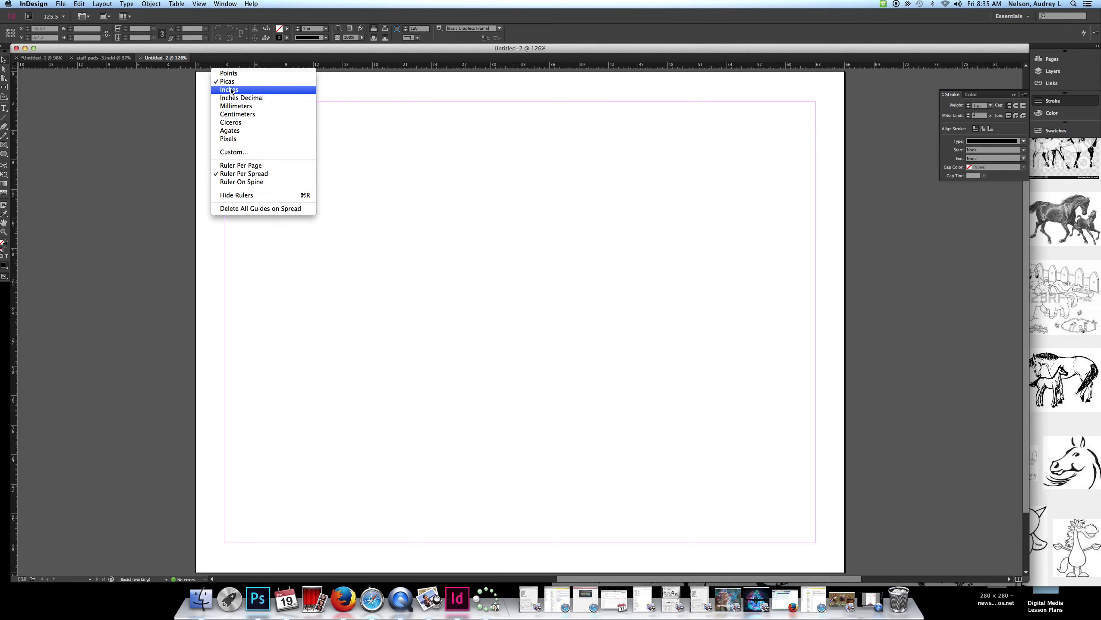
click(131, 128)
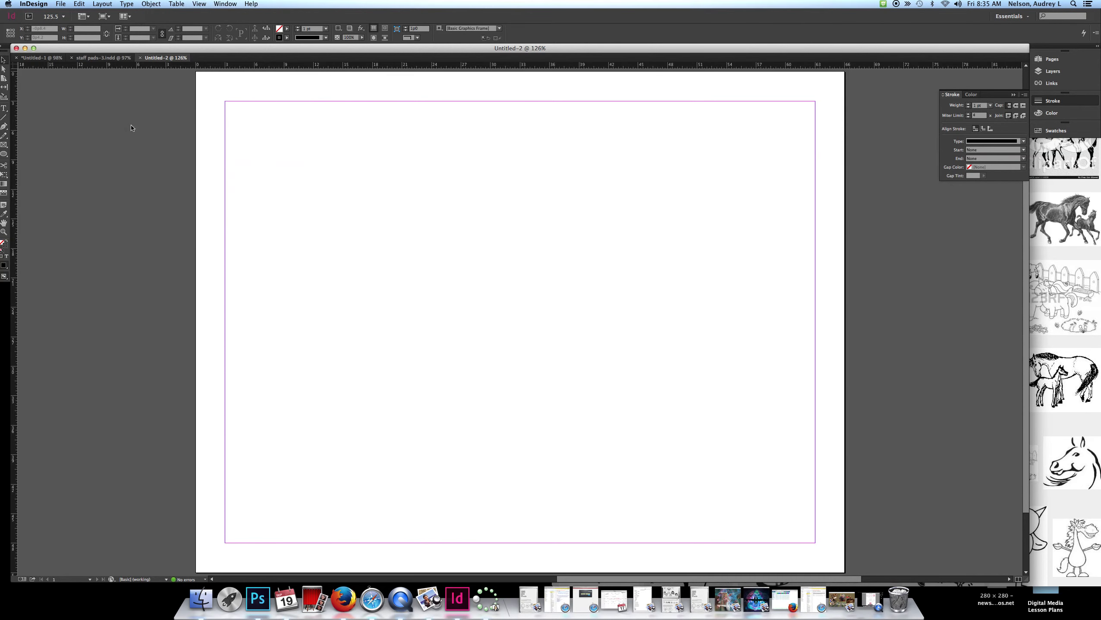
right_click(16, 173)
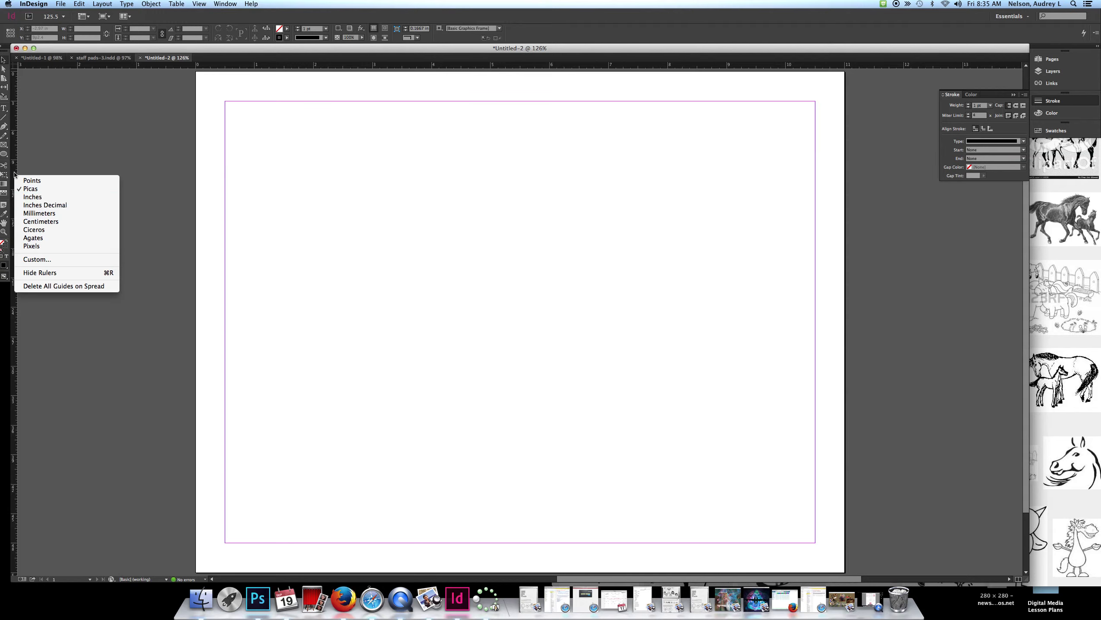
click(41, 198)
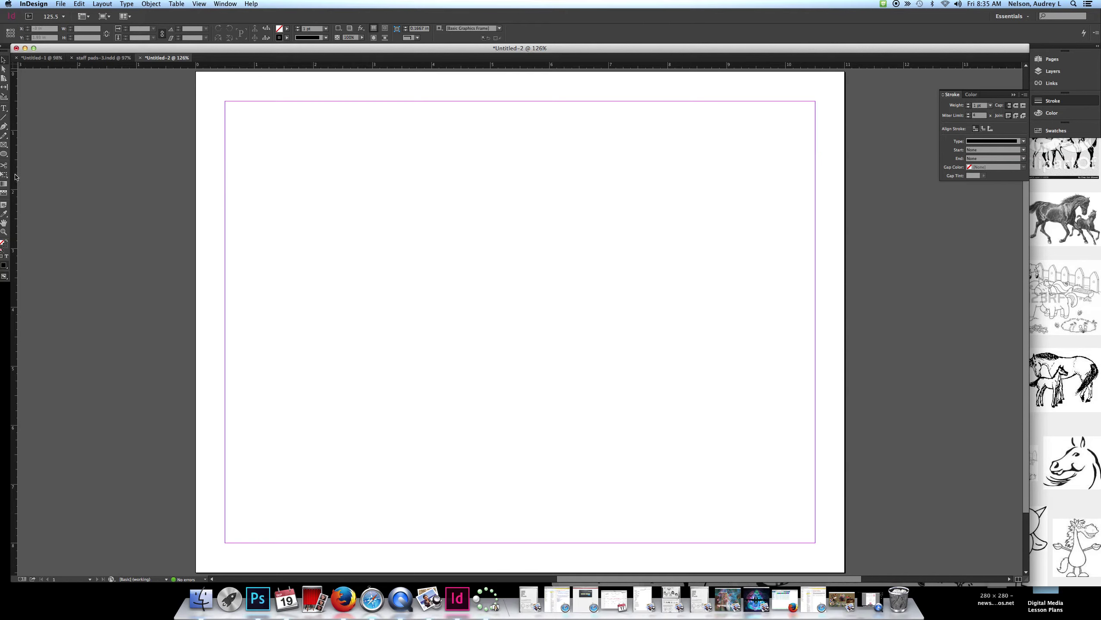
- Place vertical guides at 5.5 in and 5 in, and horizontal guides at 5.5 in and 5 in on the page
drag(62, 184, 520, 188)
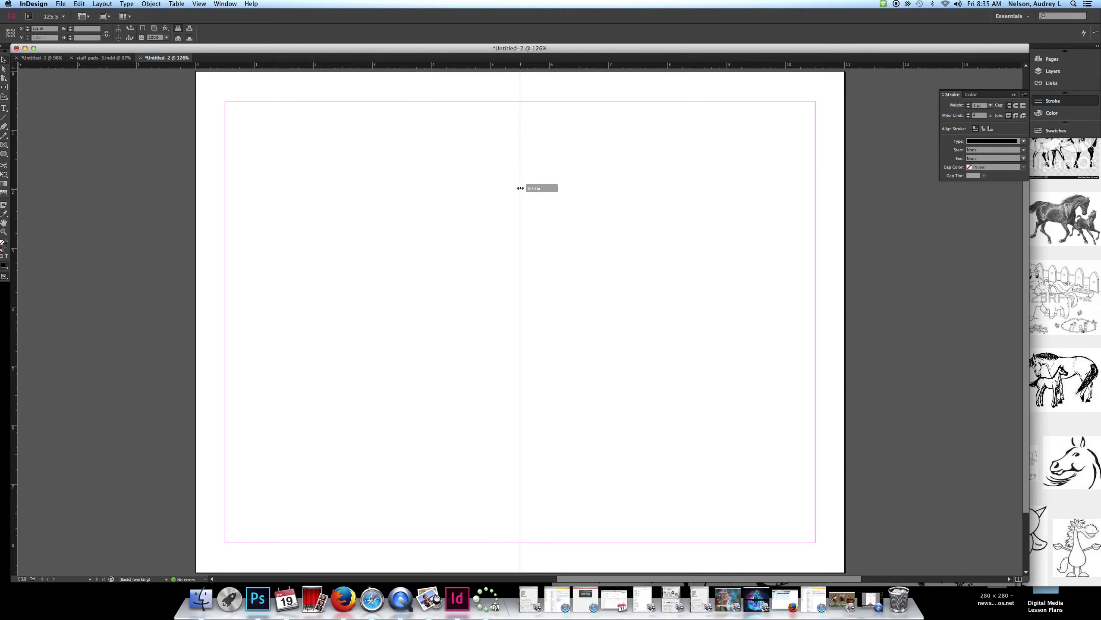
drag(520, 188, 520, 188)
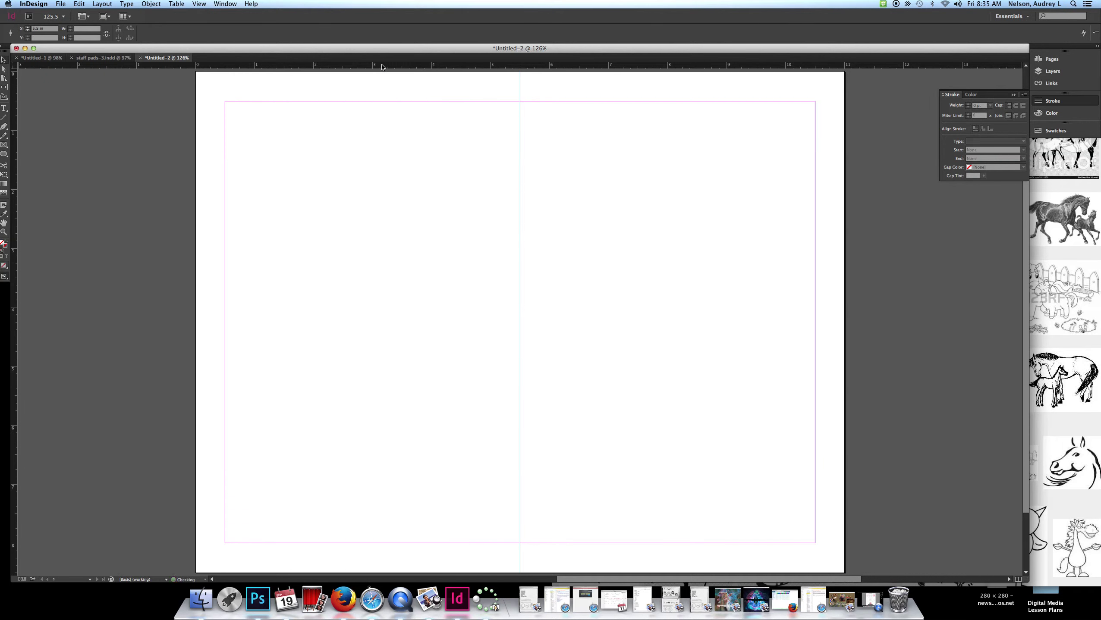
drag(383, 64, 382, 396)
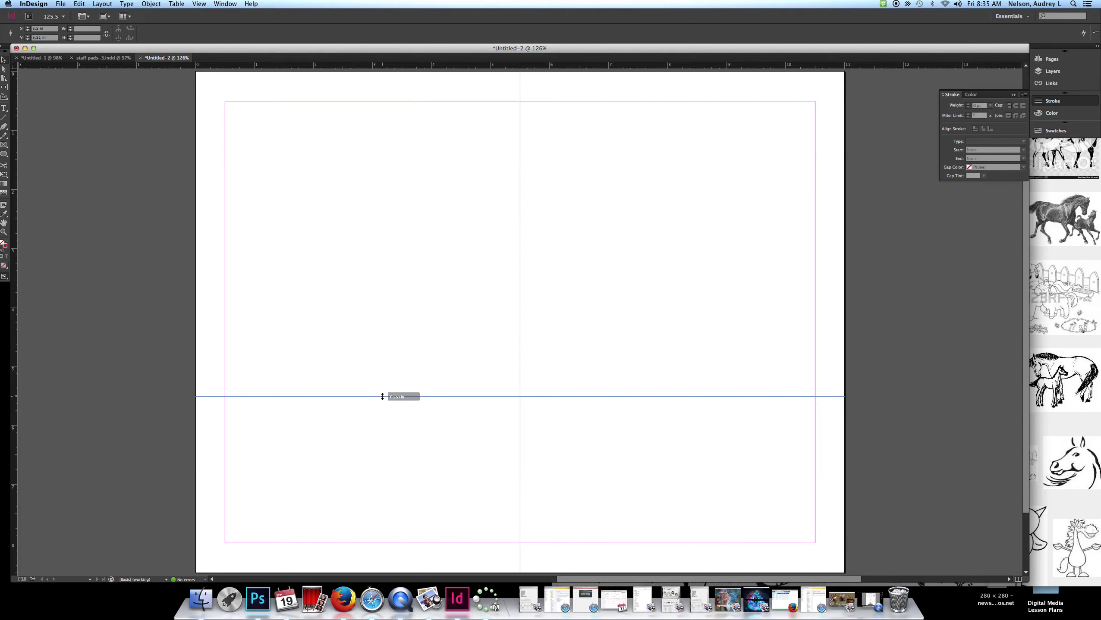
drag(382, 396, 382, 395)
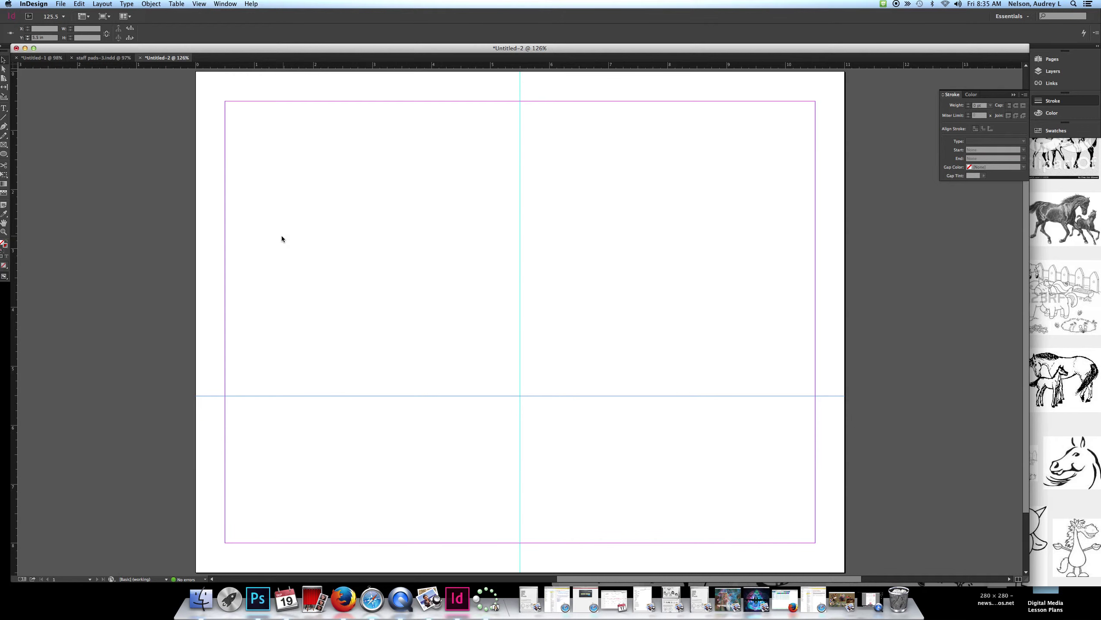
drag(15, 241, 491, 229)
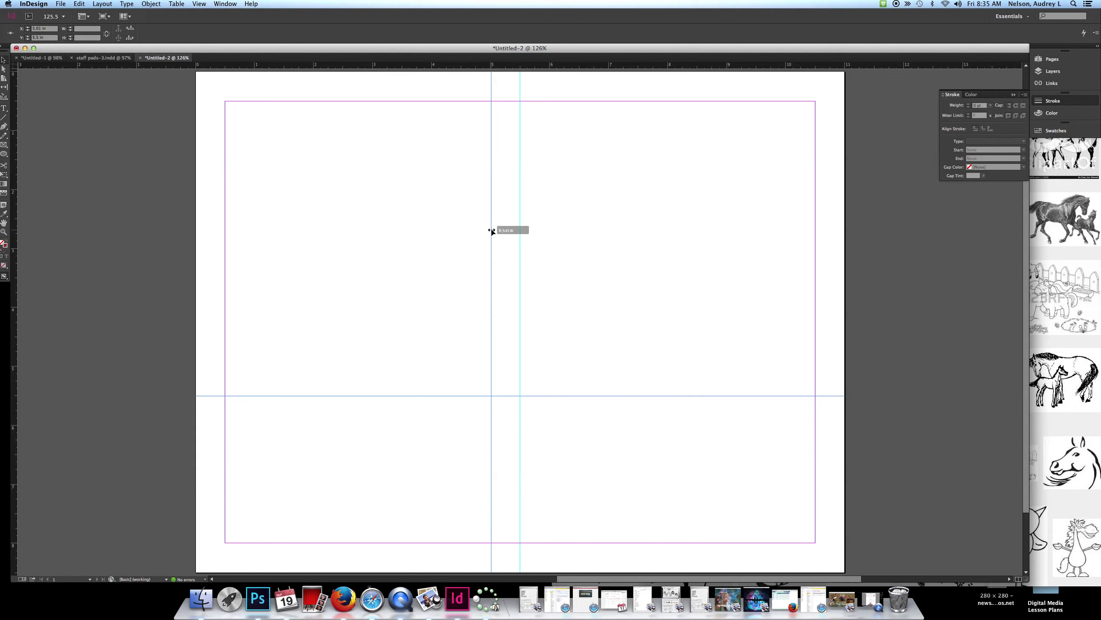
drag(428, 68, 392, 367)
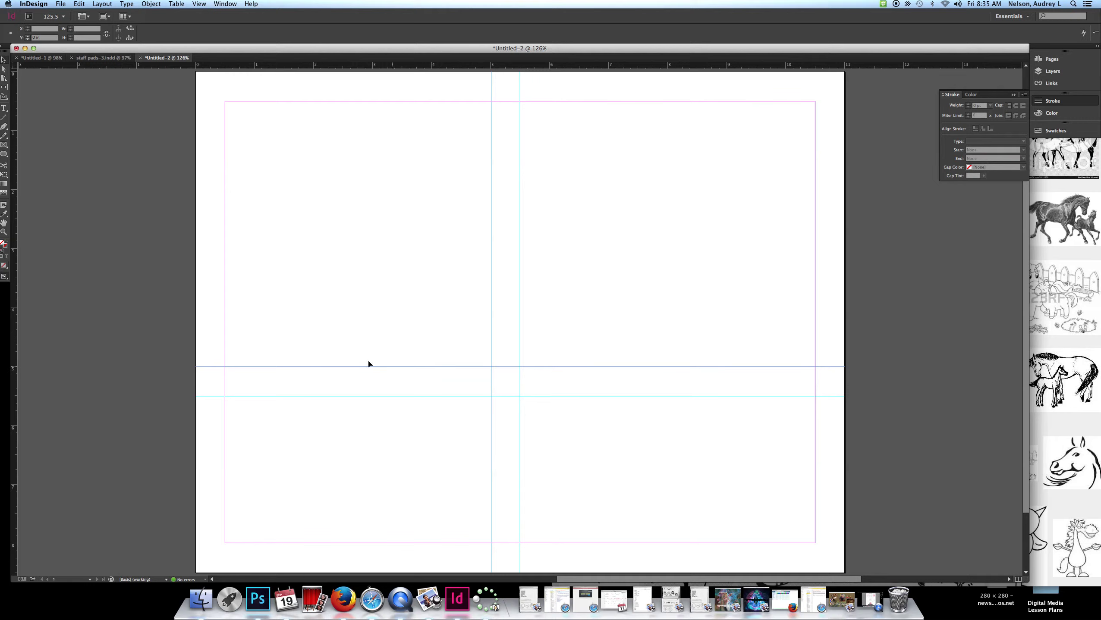
- Move the ruler zero point to the page's left edge at the 5.5 in horizontal guide, and add vertical guides at 3 in and 8 in
drag(13, 311, 52, 393)
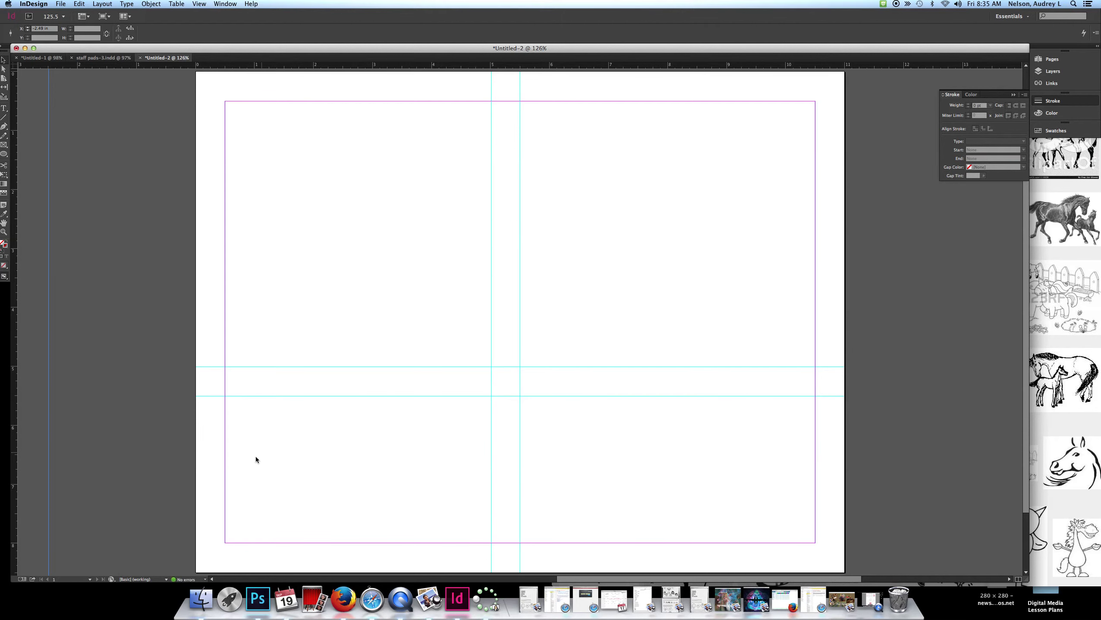
drag(17, 67, 197, 395)
drag(14, 421, 372, 445)
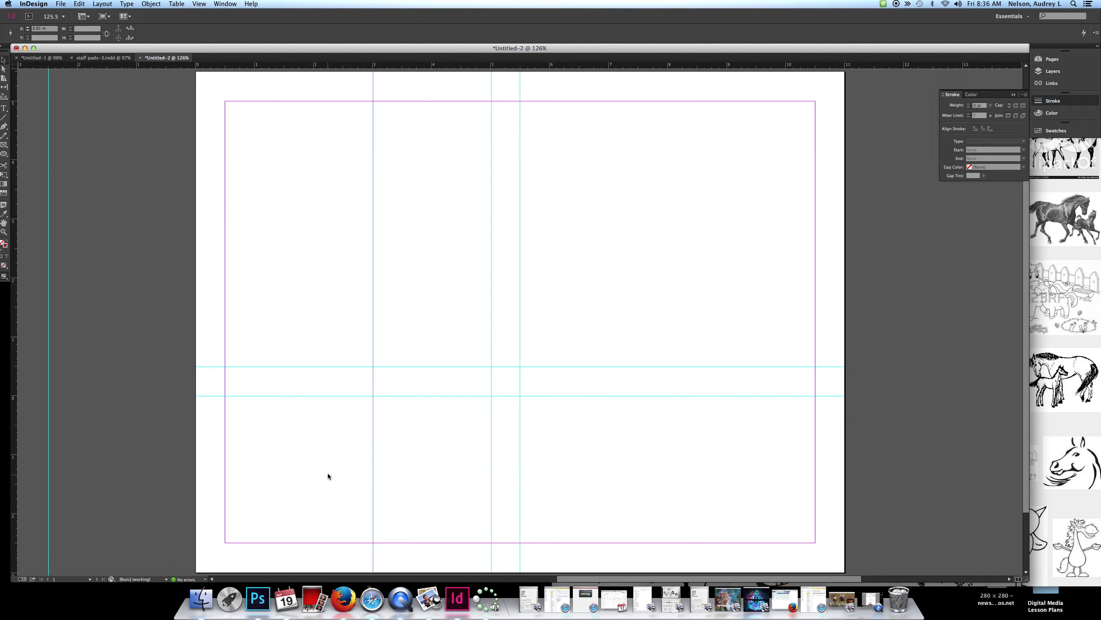
drag(12, 432, 662, 472)
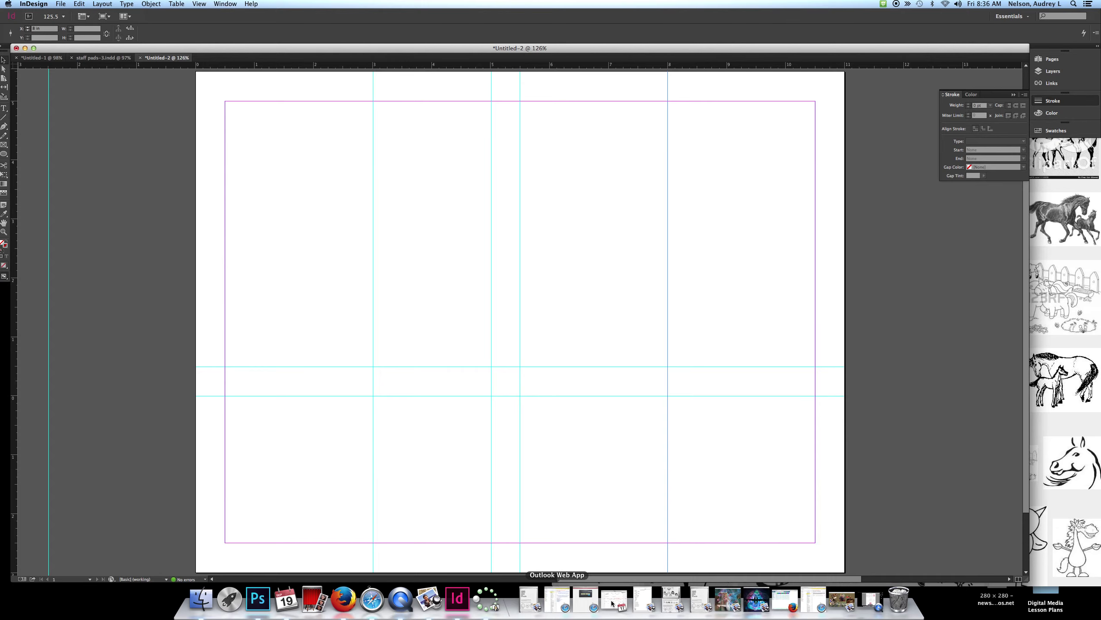
- Switch to Safari's colt clipart results, place the black-and-white leaping colt image on the page's upper left area, and return to InDesign
click(1042, 339)
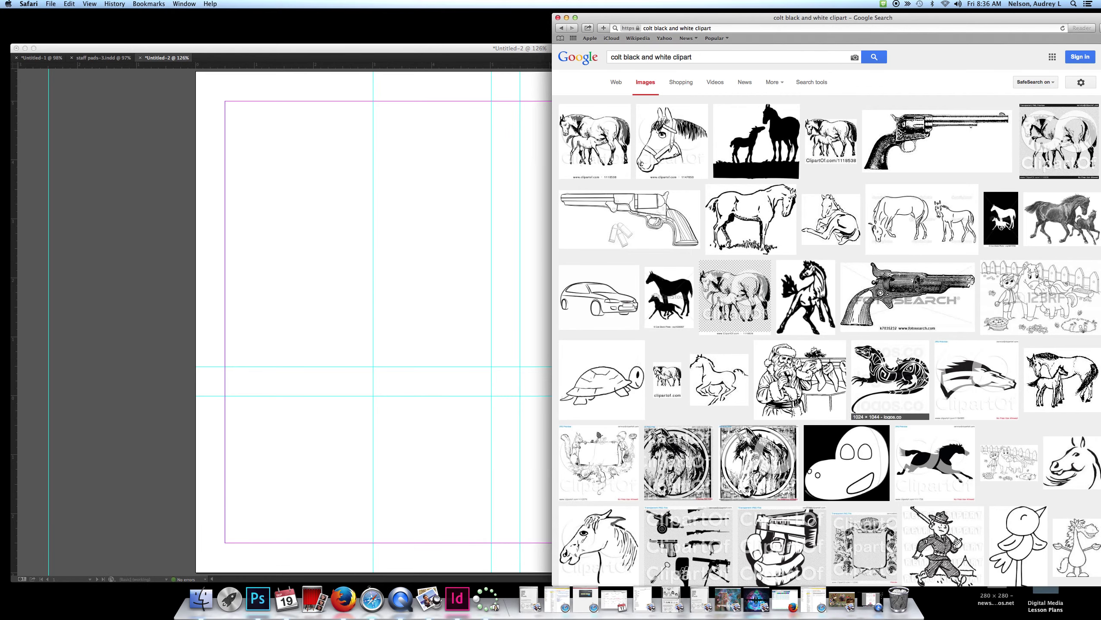
drag(350, 240, 351, 239)
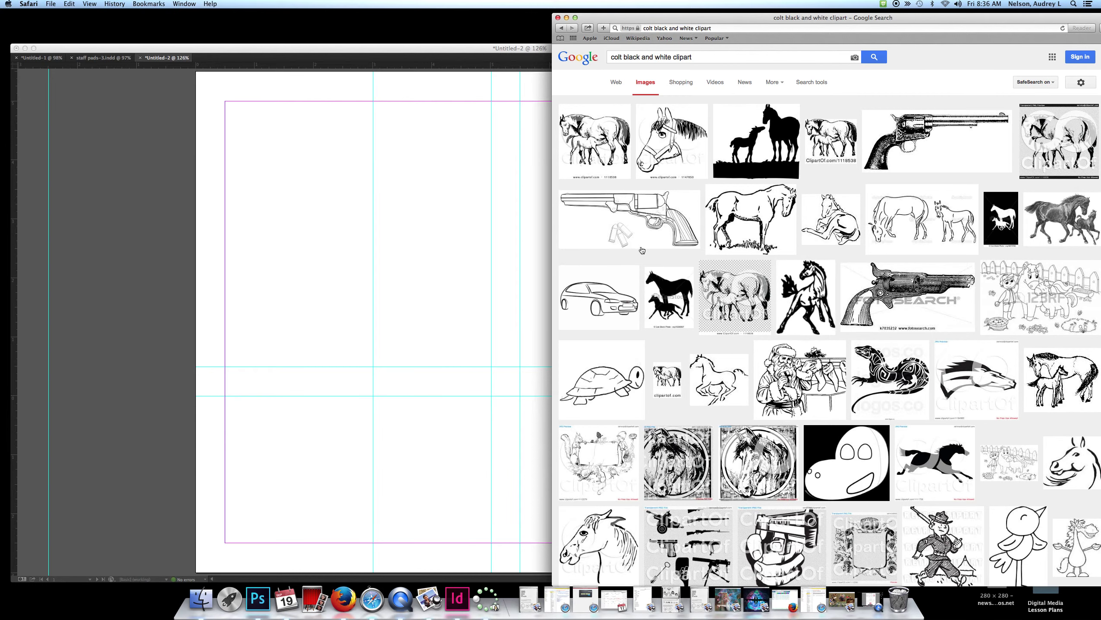
drag(794, 300, 396, 235)
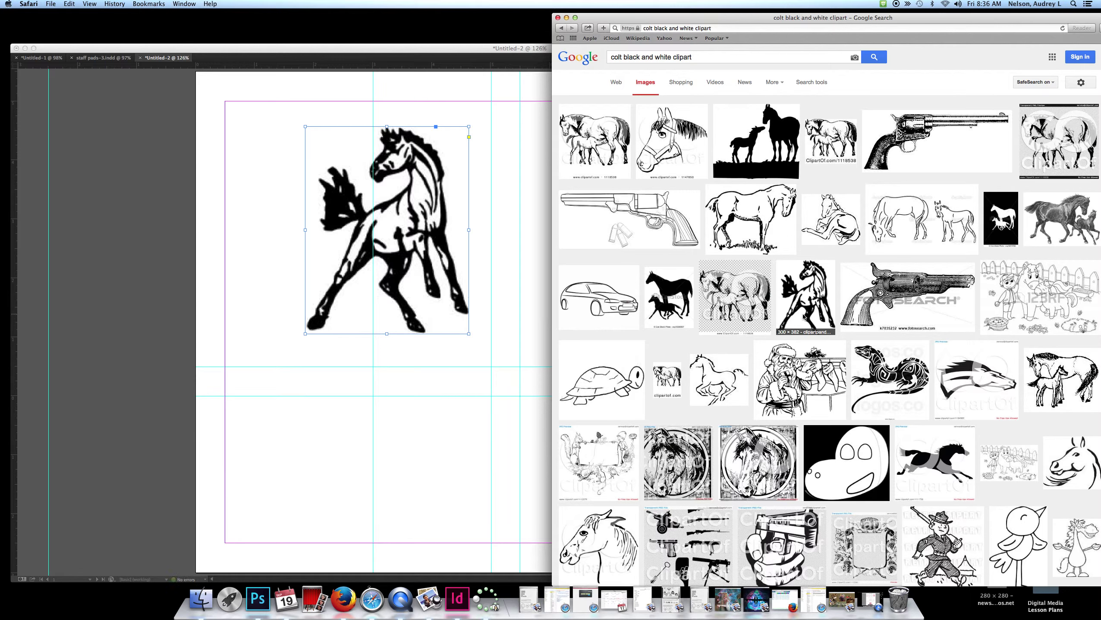
click(506, 159)
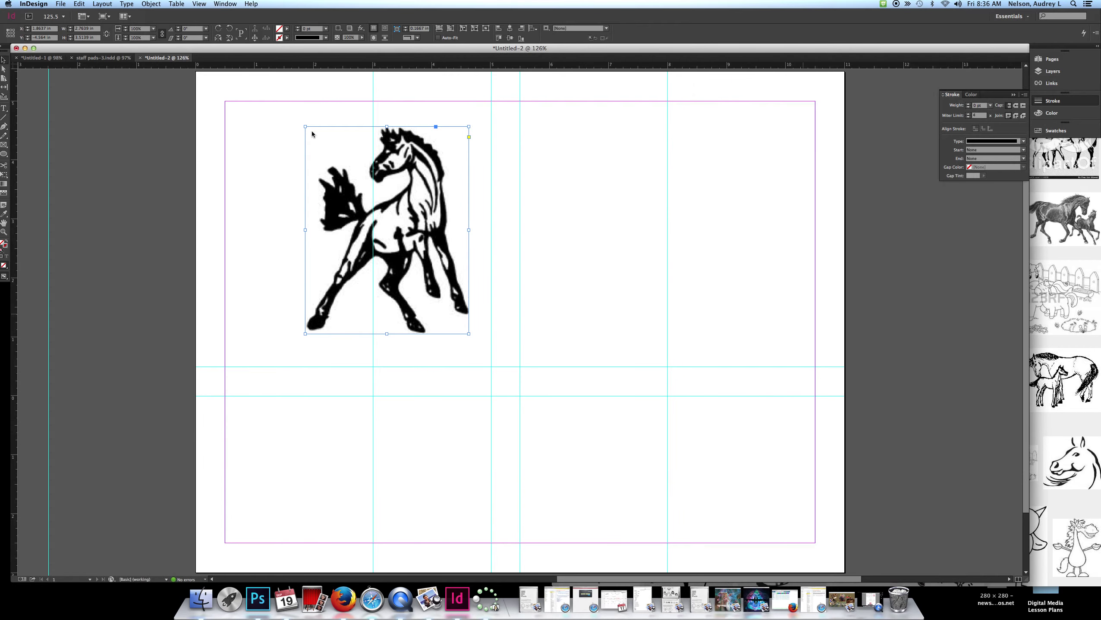
- Scale the colt image to 25% and move it into the upper-left corner of the page margins
click(152, 29)
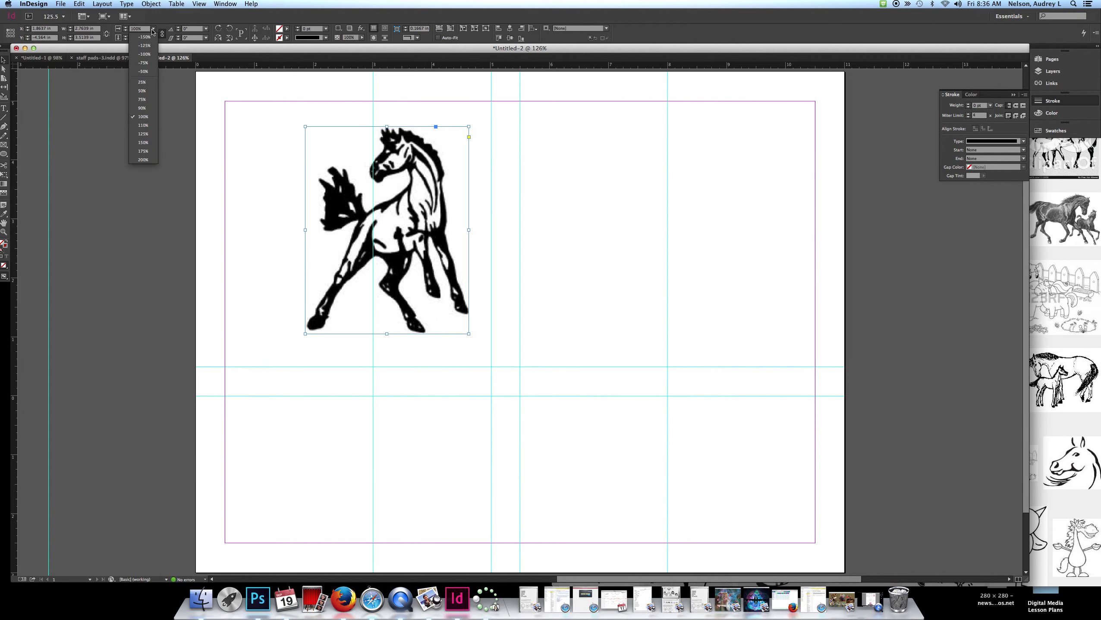
click(142, 82)
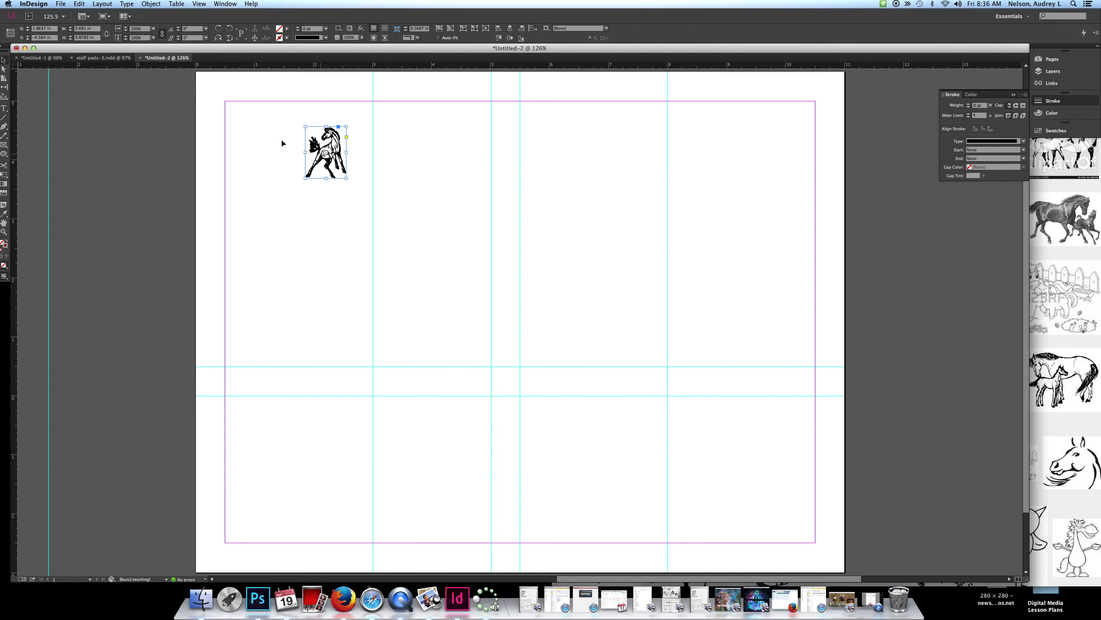
drag(321, 157, 242, 133)
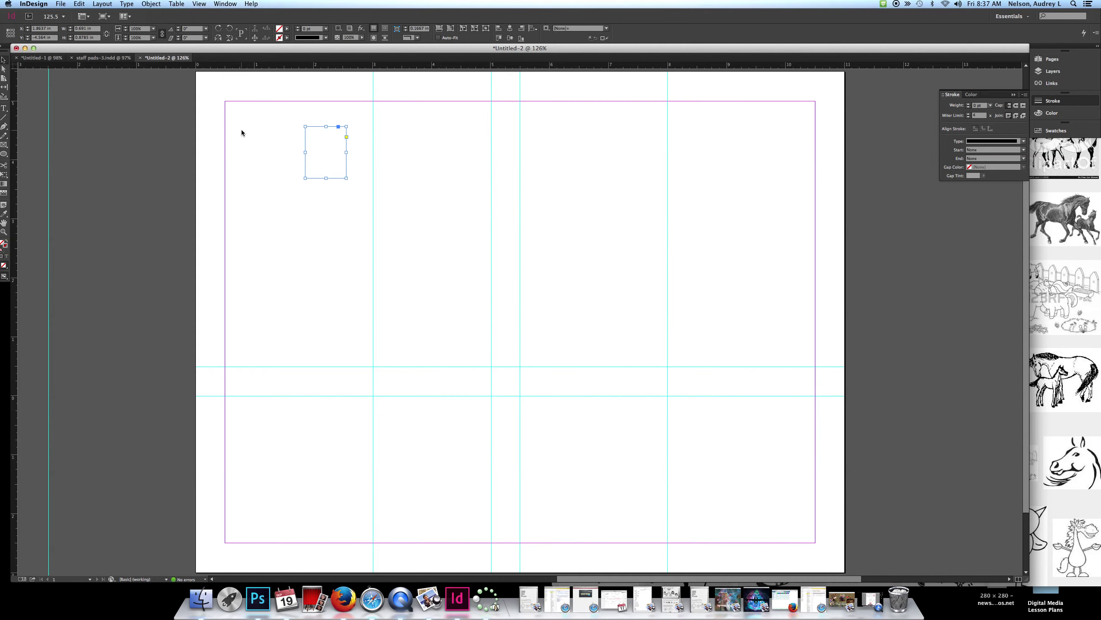
key(super+z)
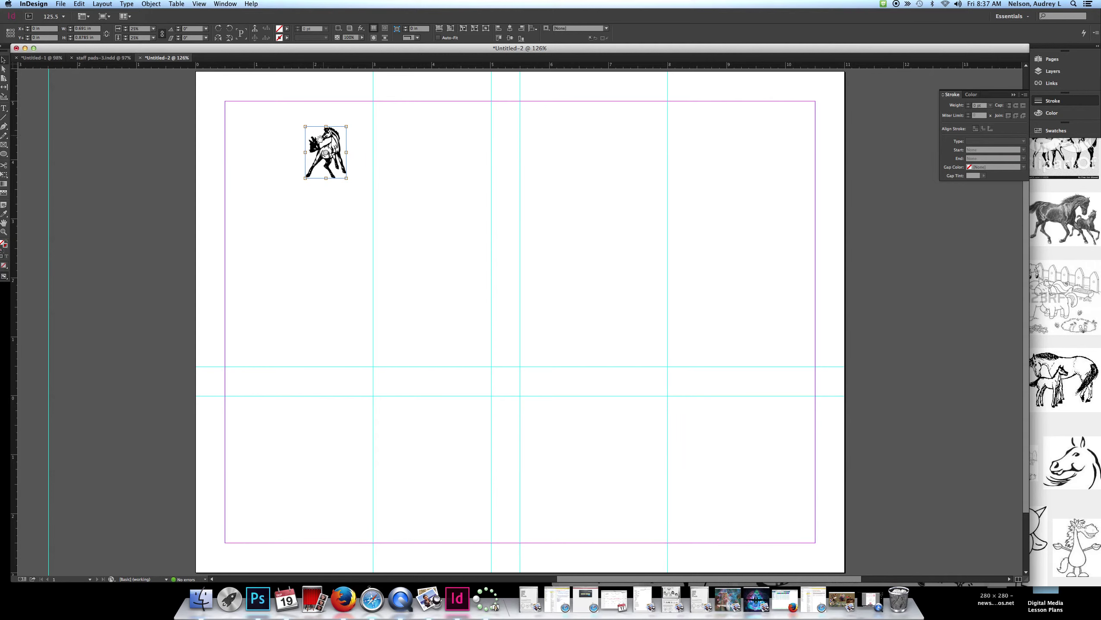
click(326, 153)
click(361, 139)
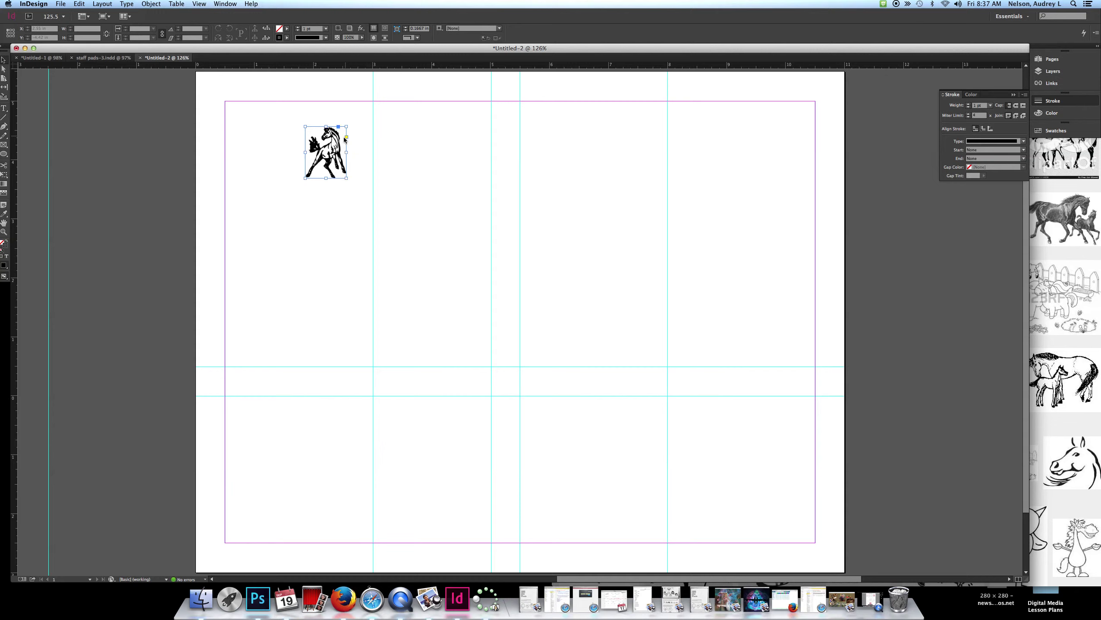
click(313, 143)
drag(303, 132, 251, 117)
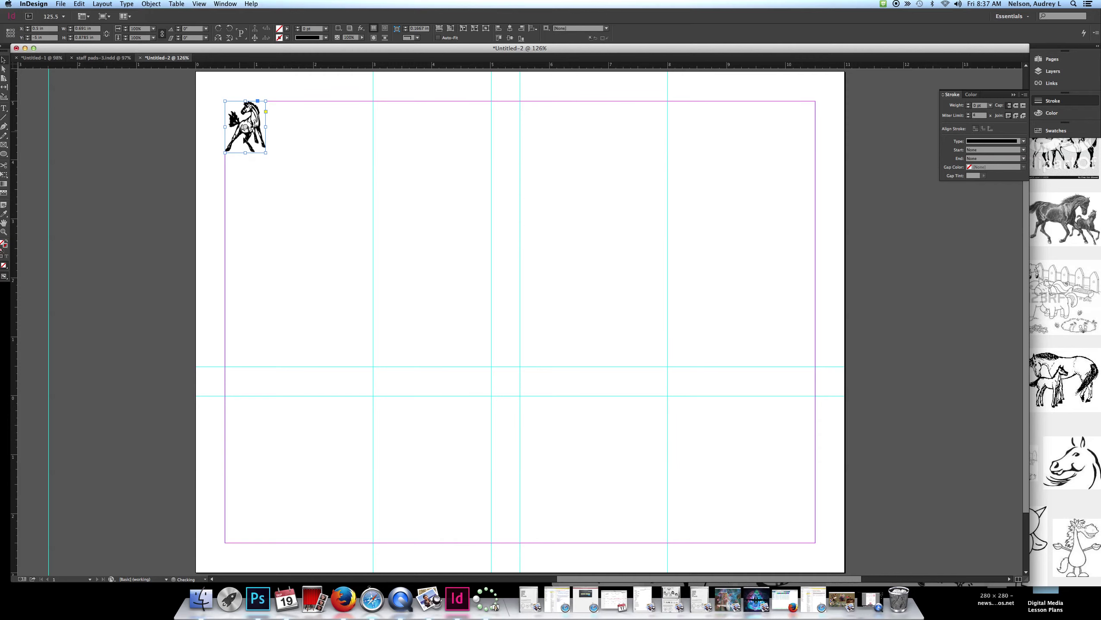
- Choose the Type tool and display the Character formatting settings
click(4, 109)
click(60, 3)
click(6, 112)
click(126, 4)
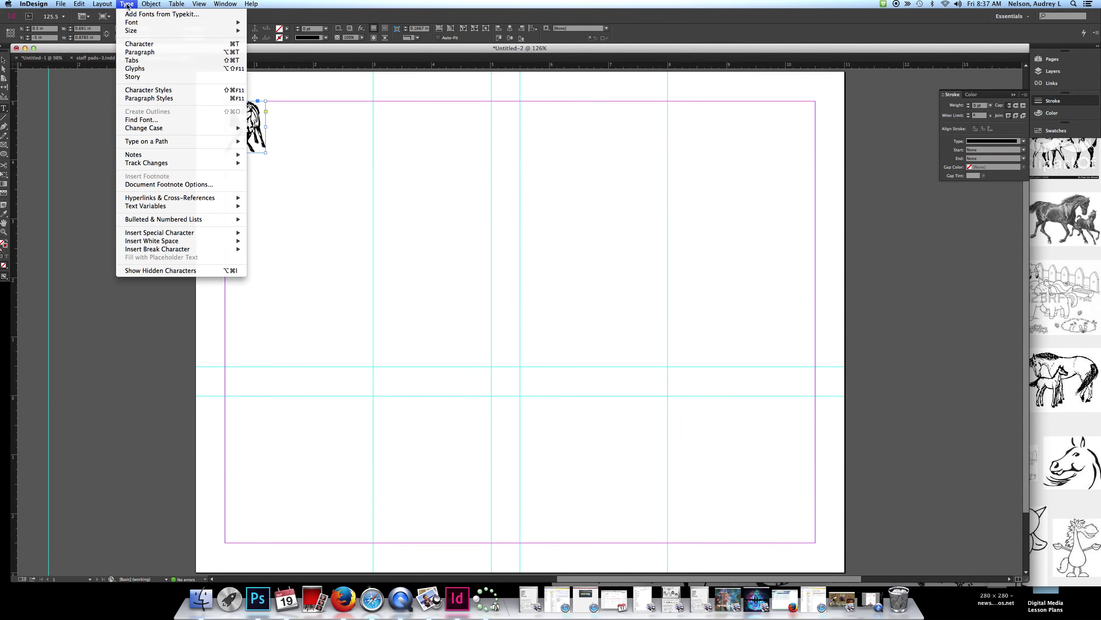
click(137, 45)
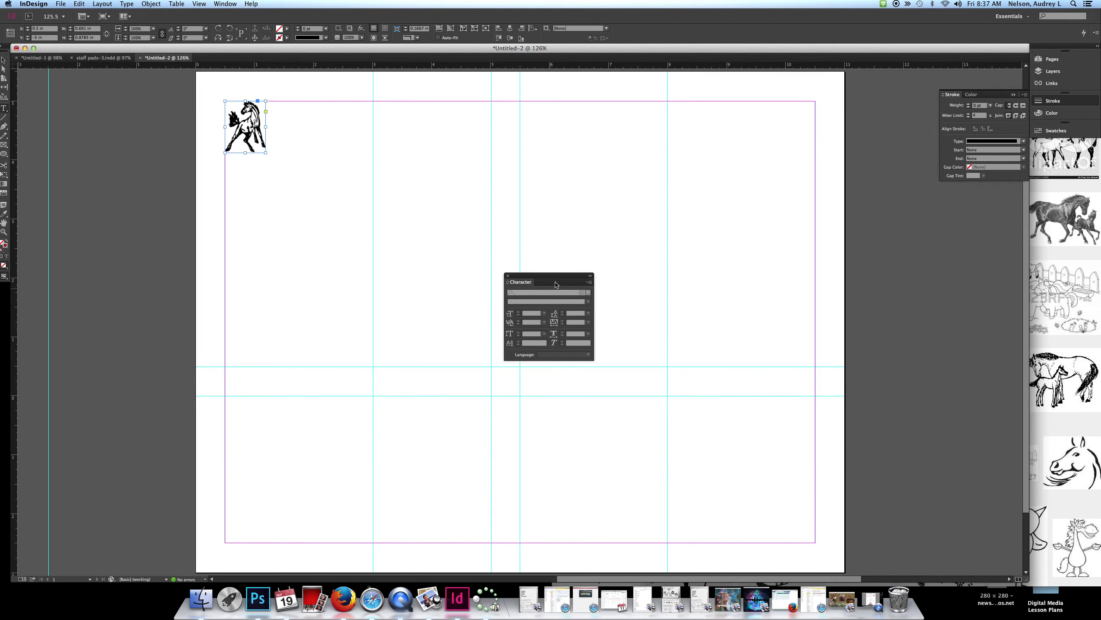
- Draw a text frame beside the colt image, centred on the 3 in vertical guide, and enter "Cottonwood Colts"
click(3, 108)
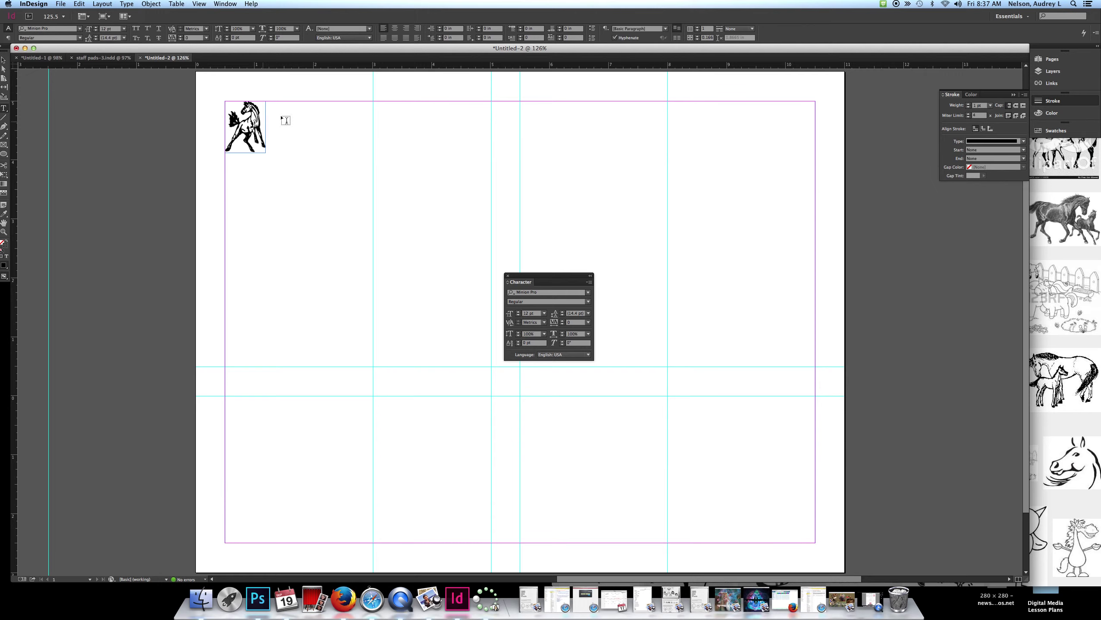
drag(283, 110, 466, 167)
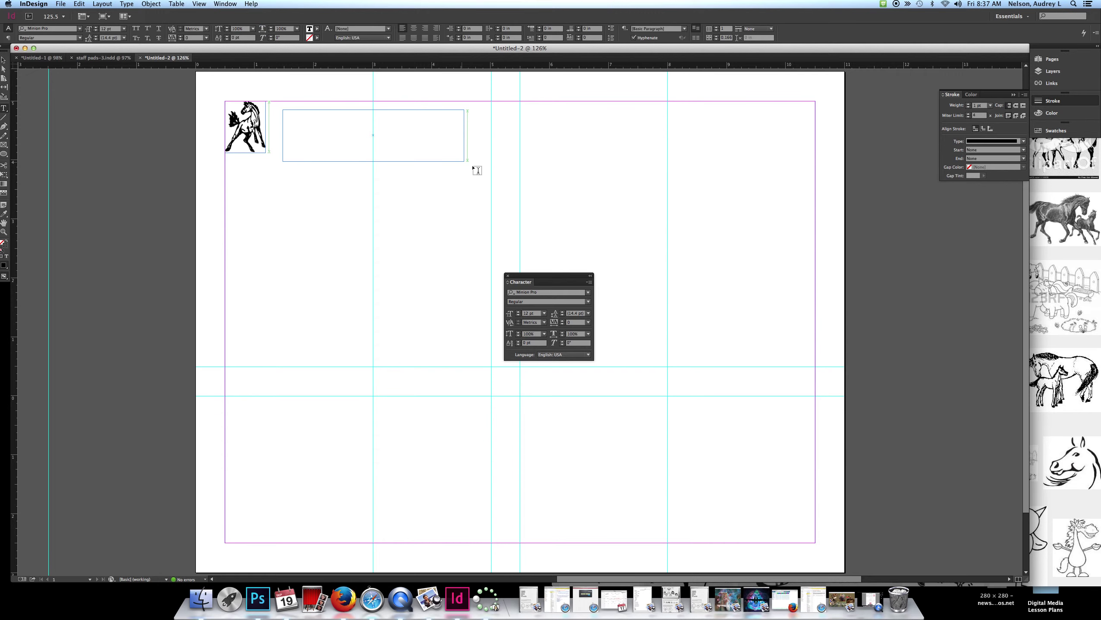
text(Cottonwo)
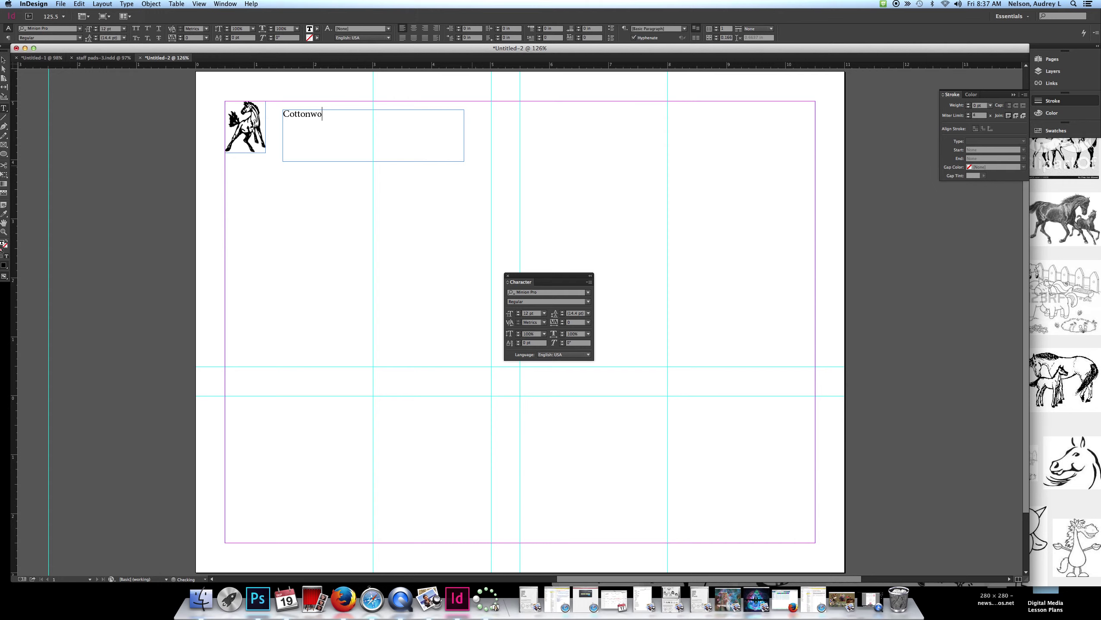
text(od Colts)
- Select all of the "Cottonwood Colts" heading text and set its font to Giddyup Std
key(super+a)
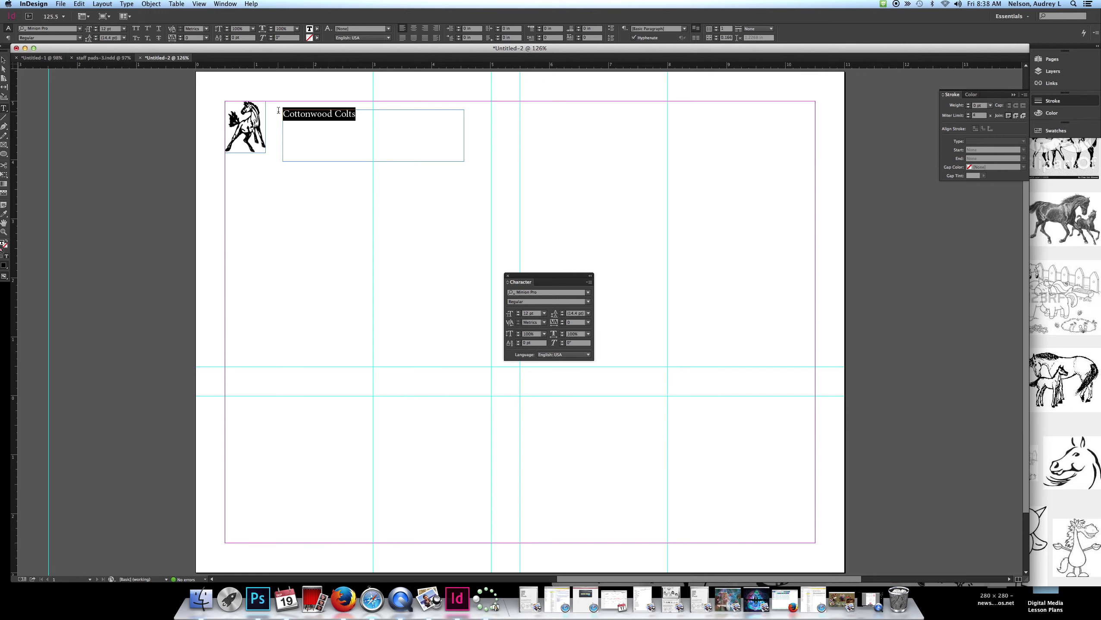
click(79, 29)
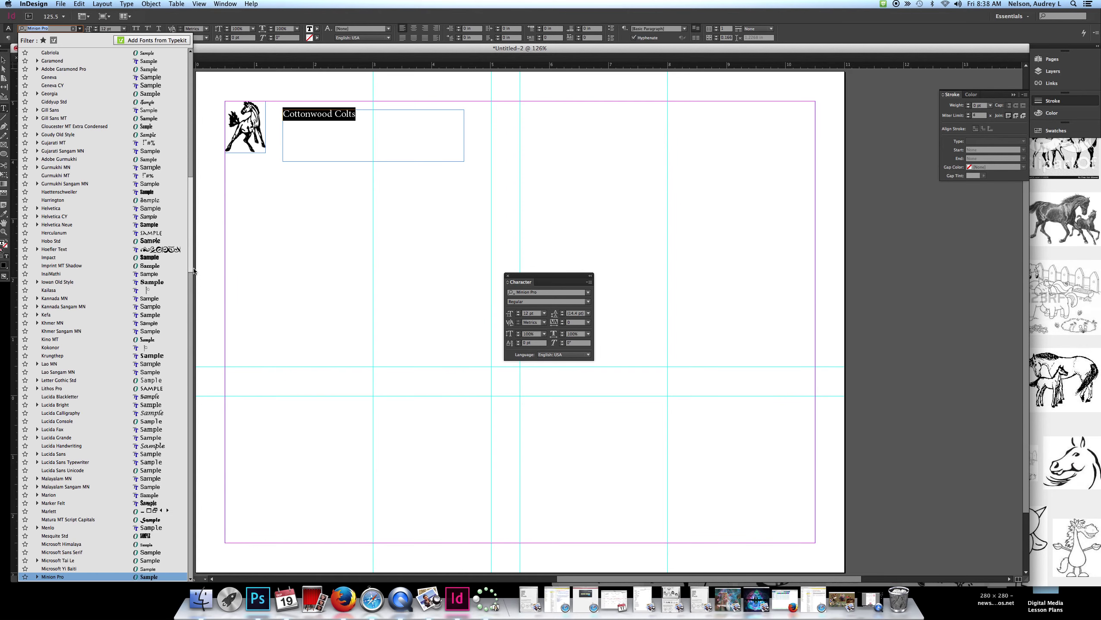
scroll(188, 288, down, 10)
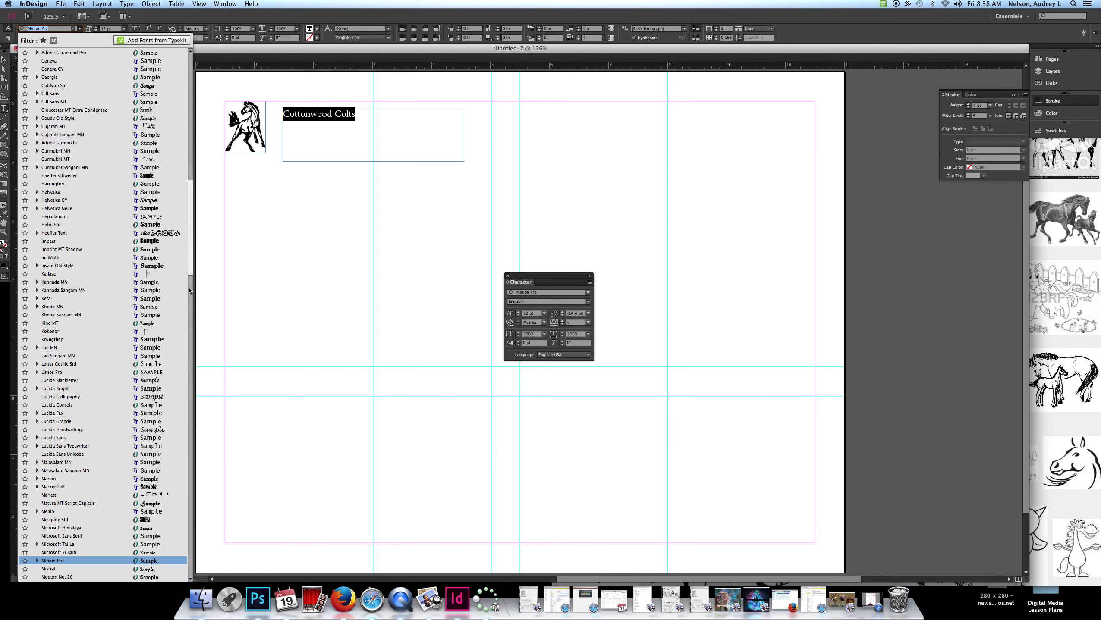
scroll(184, 331, down, 16)
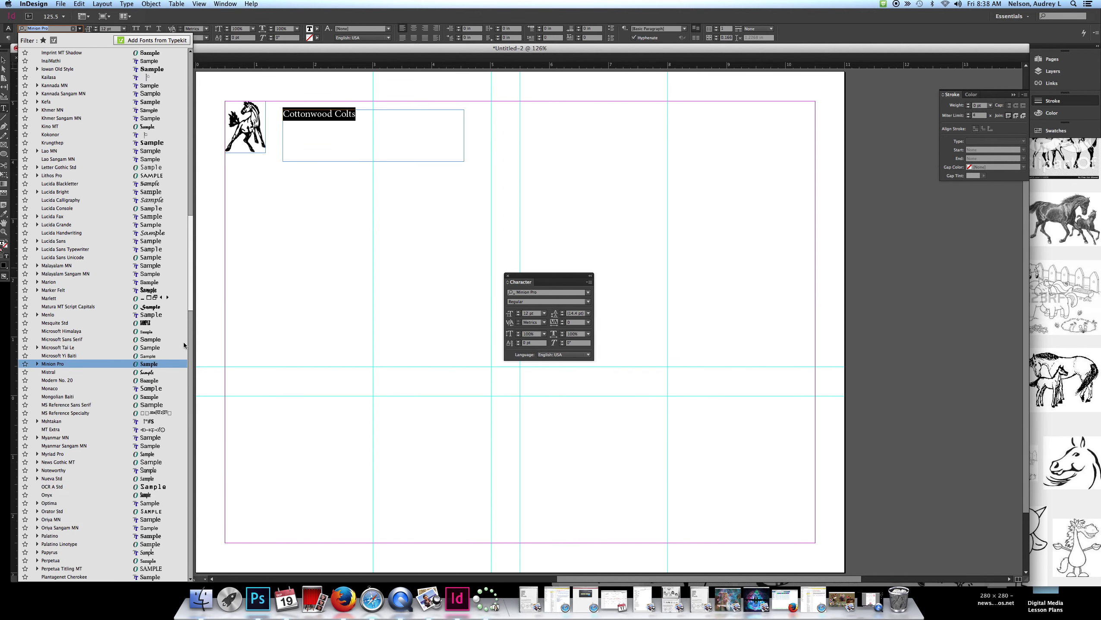
scroll(181, 338, up, 20)
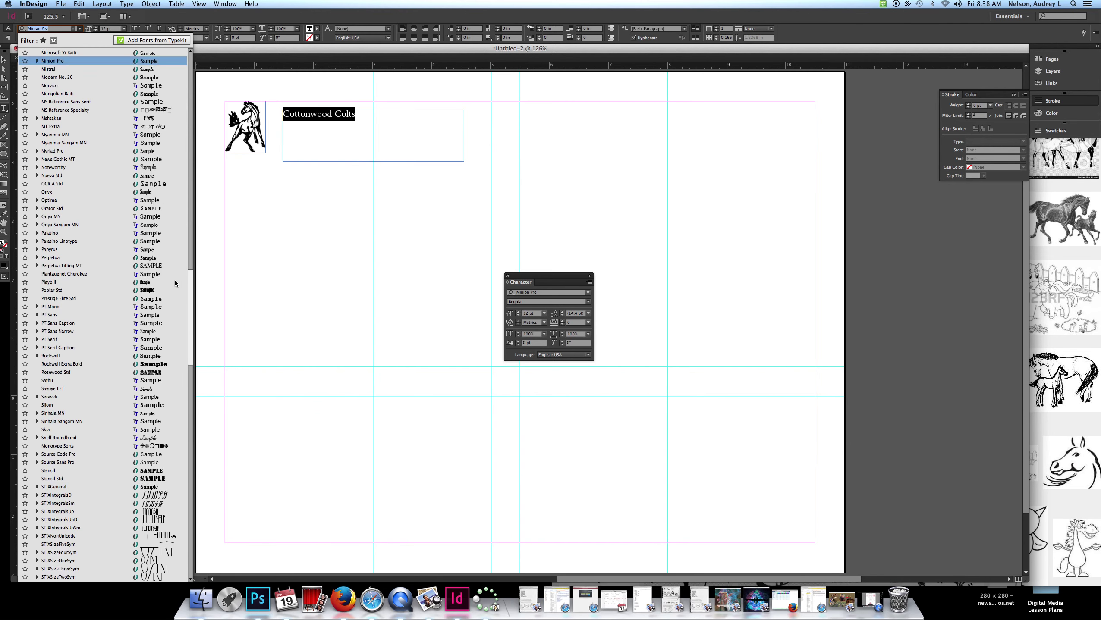
scroll(182, 195, up, 20)
scroll(181, 199, down, 6)
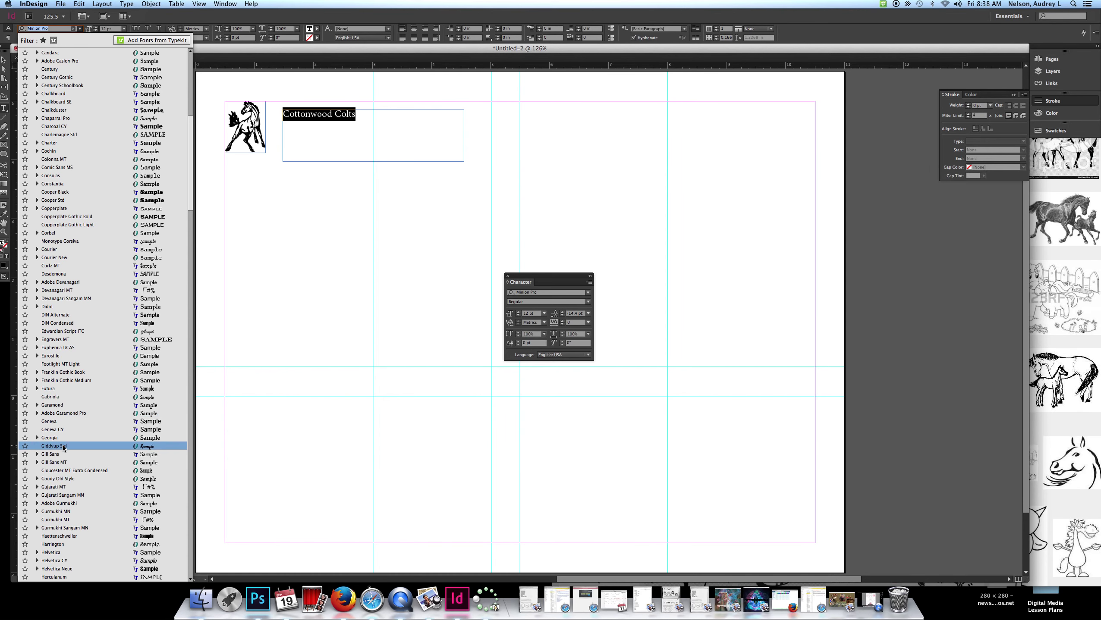
key(Escape)
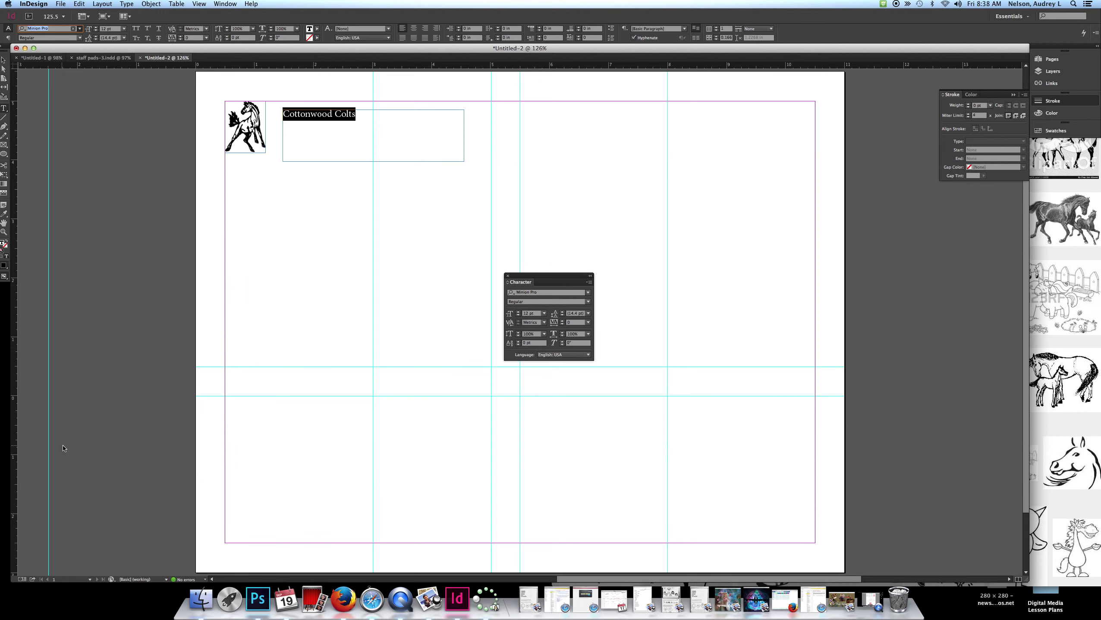
text(Giddyup Std)
key(Return)
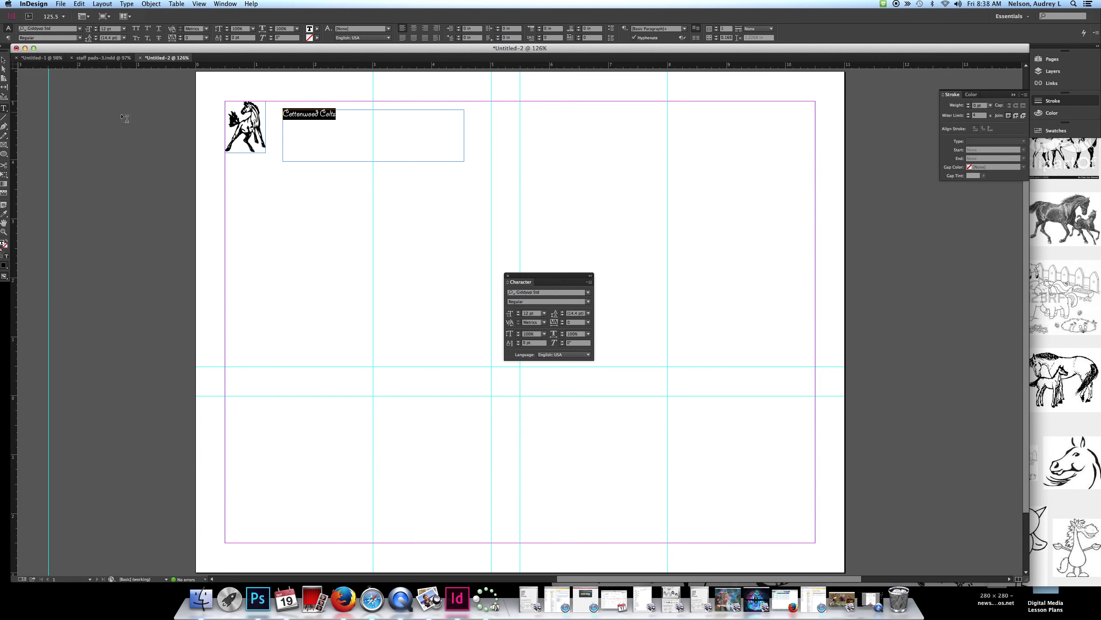
- Set the heading's font size to 36 pt and finish editing the text
click(124, 29)
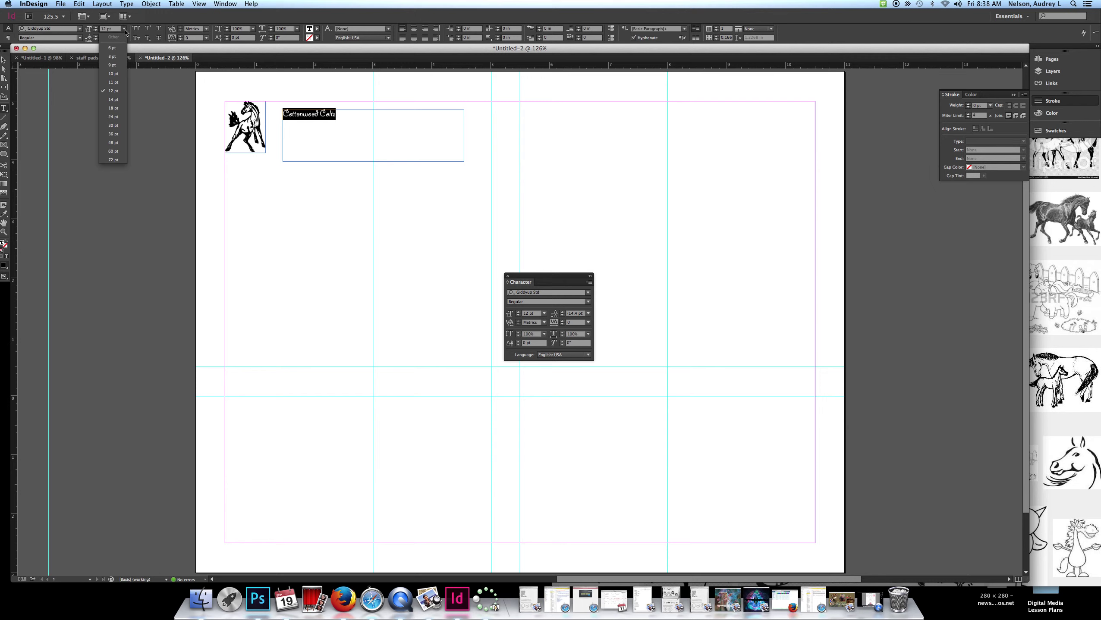
key(Escape)
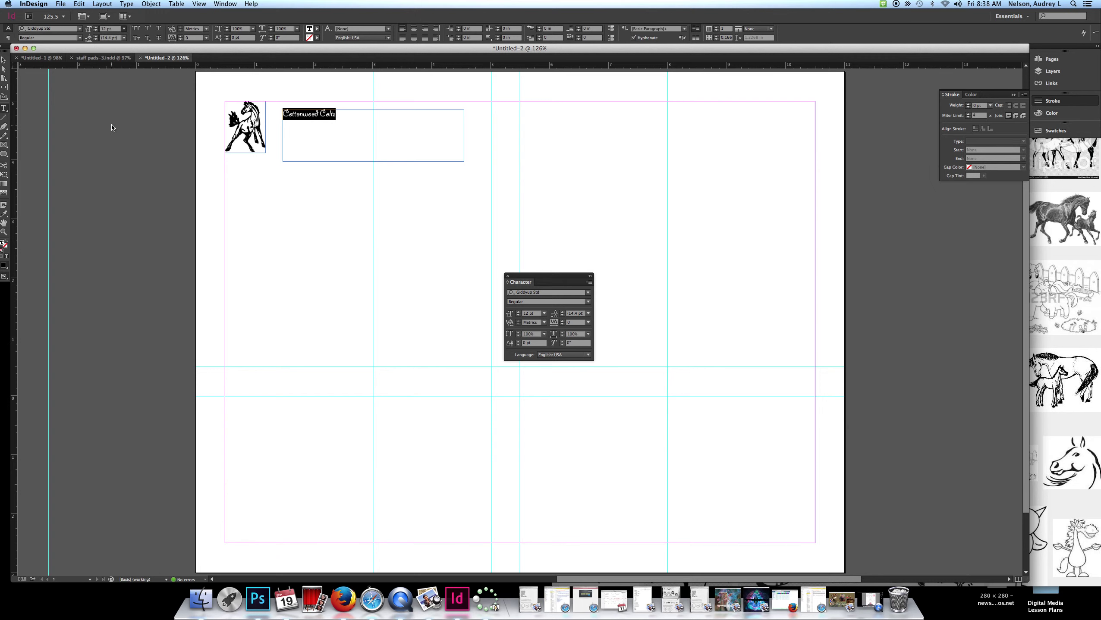
click(112, 127)
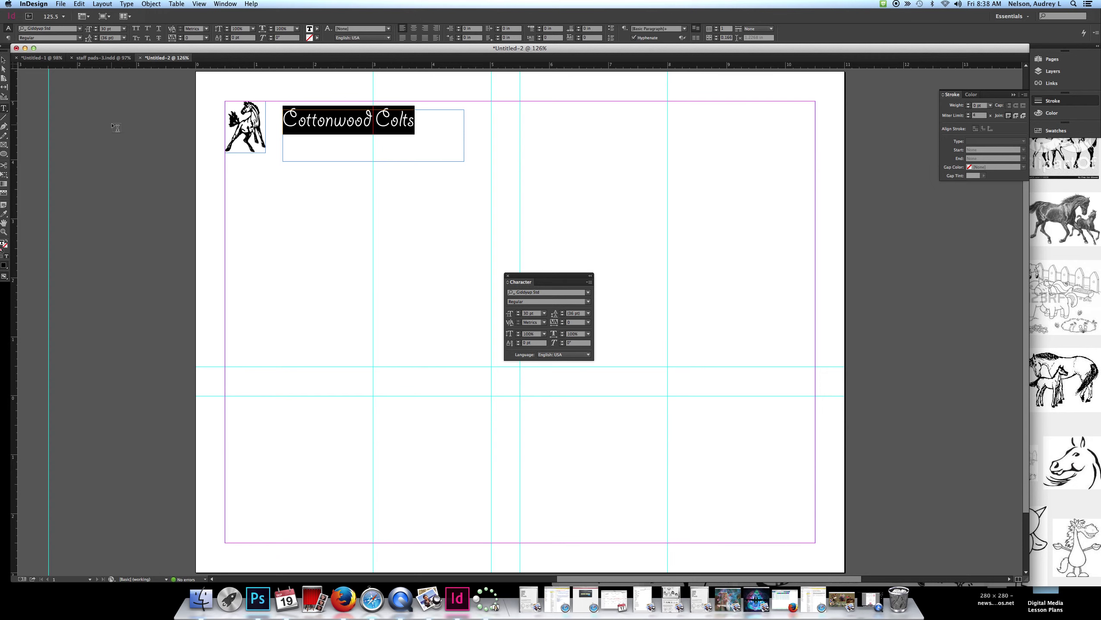
click(80, 38)
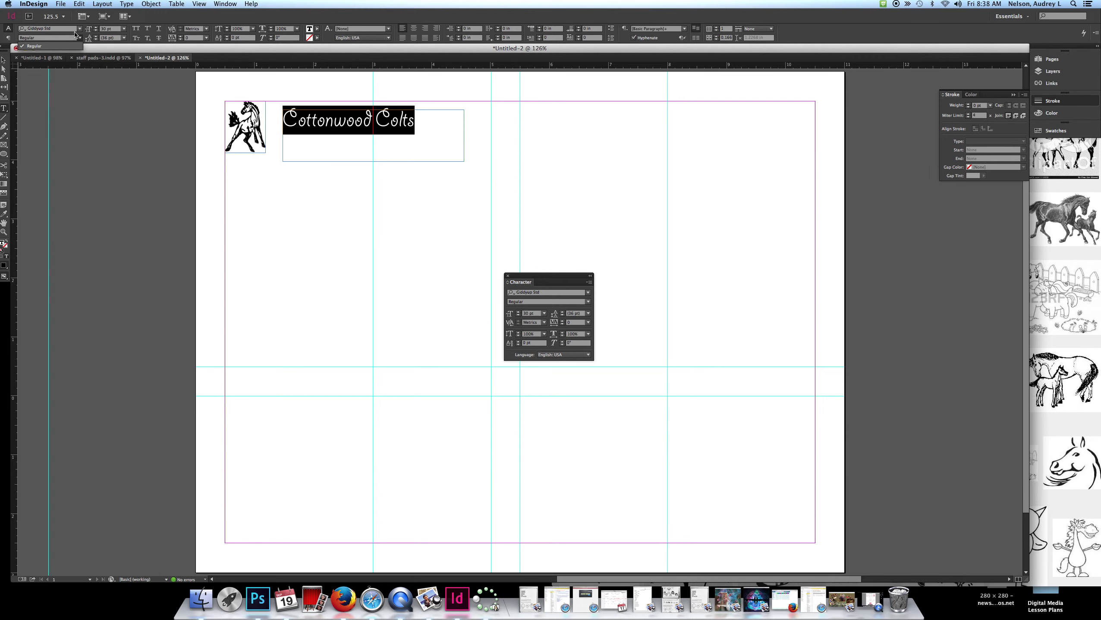
click(125, 32)
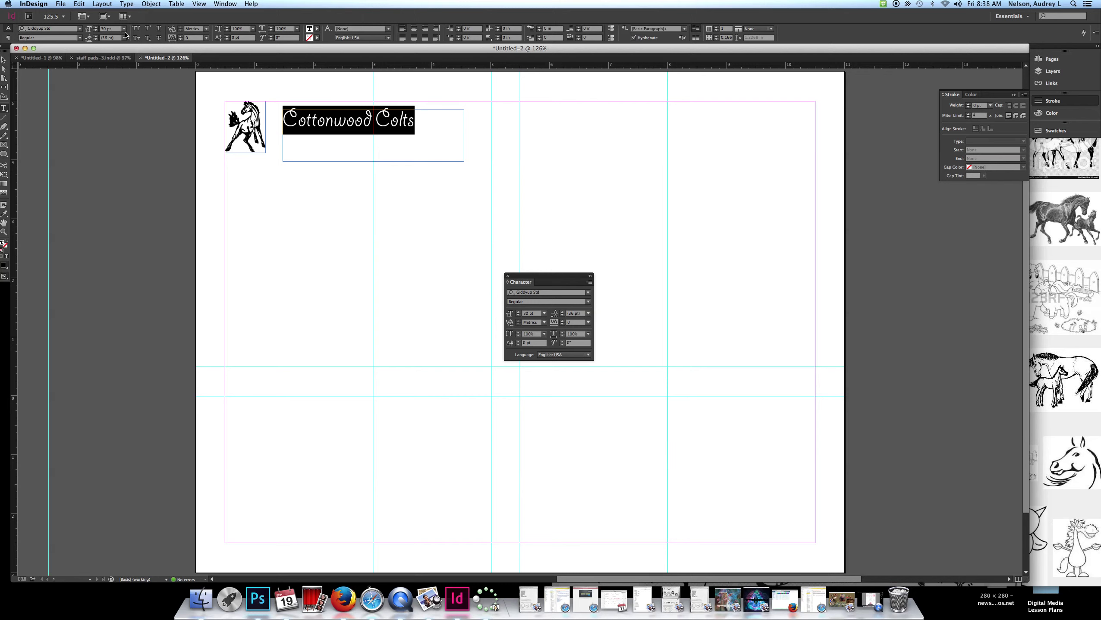
click(124, 31)
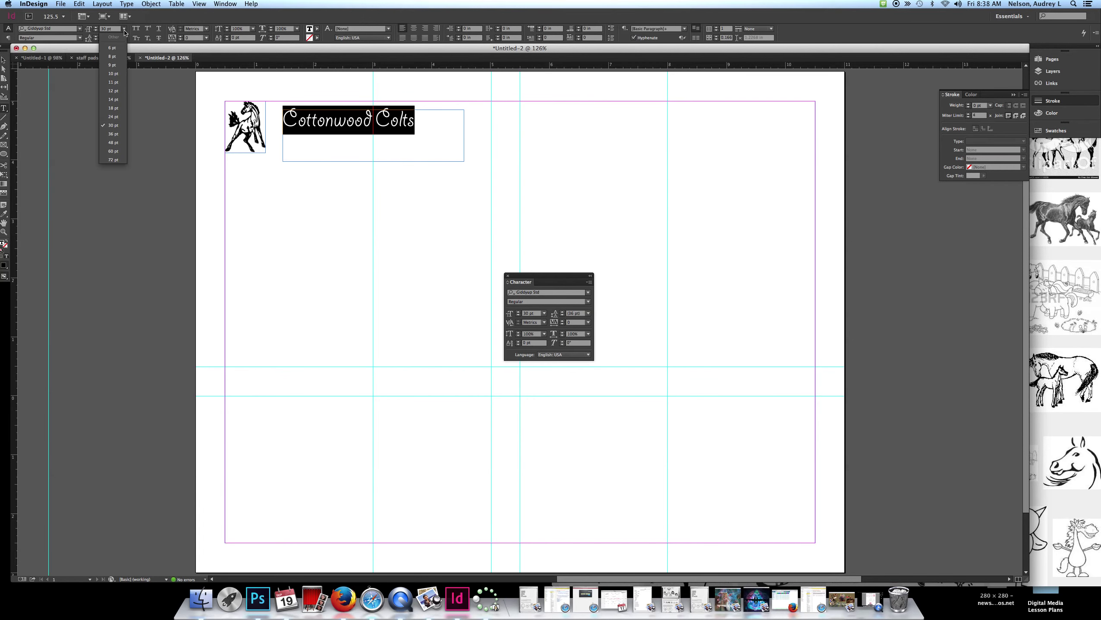
click(113, 134)
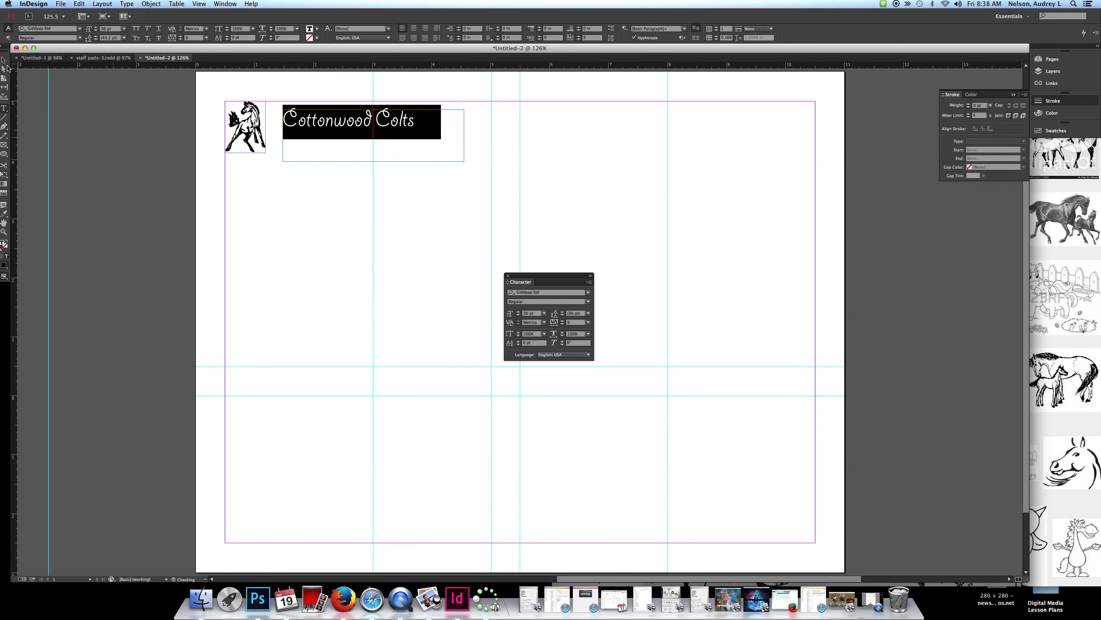
key(Escape)
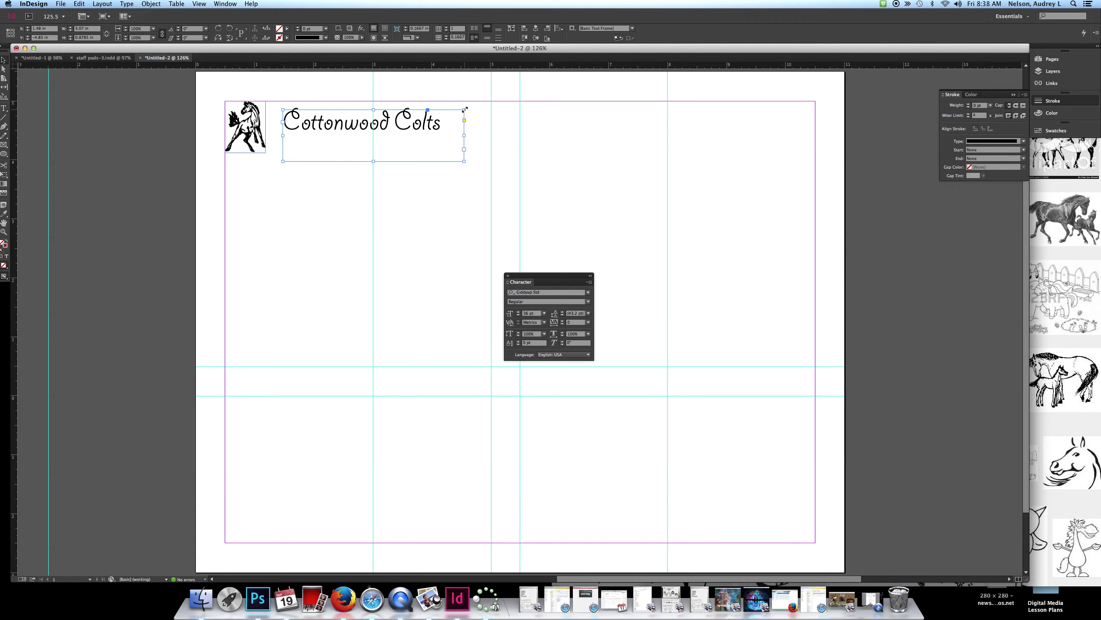
- Enlarge the heading's text frame to span from the page's left and top margins to the 5 in vertical guide, about 1.27 in tall
click(490, 101)
drag(489, 102, 489, 101)
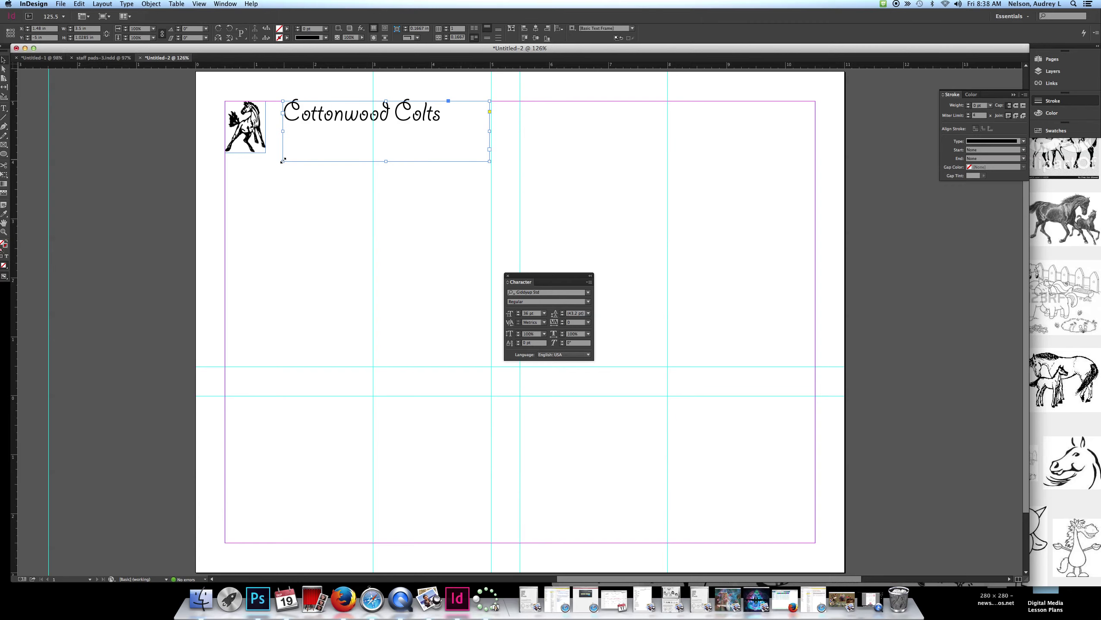
drag(282, 161, 225, 176)
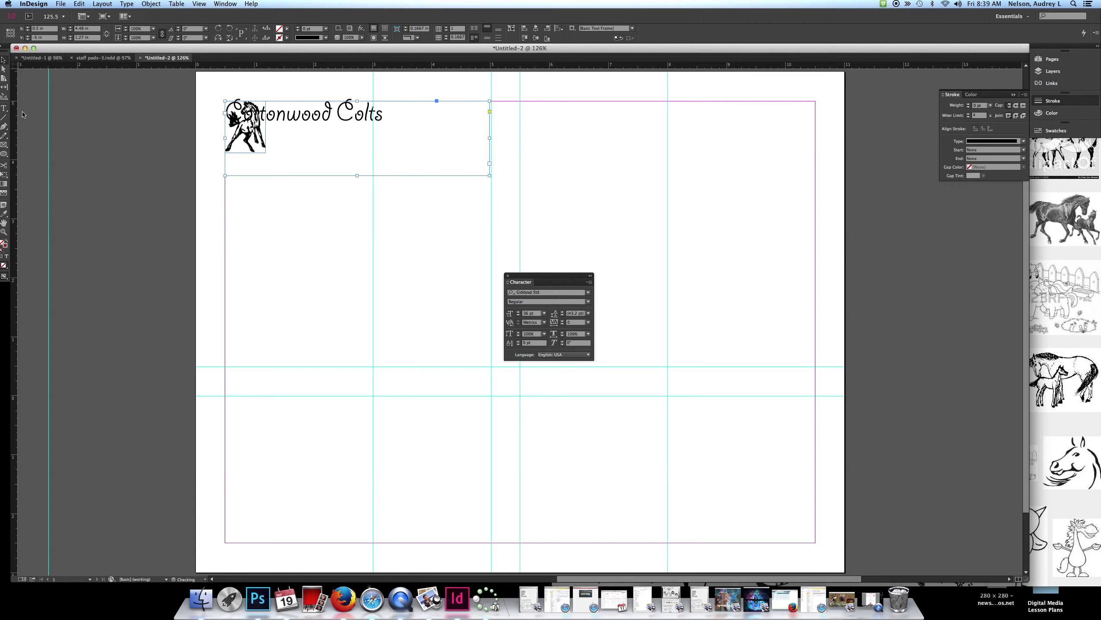
- Select the whole "Cottonwood Colts" heading and centre-align it within its frame
double_click(381, 116)
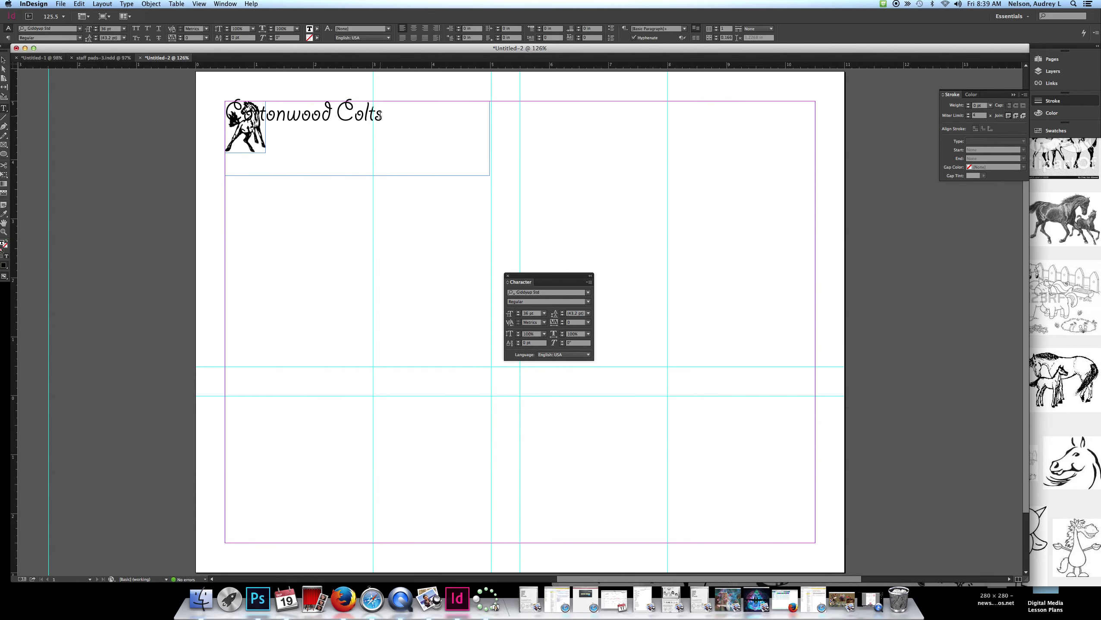
double_click(369, 114)
click(369, 114)
click(346, 101)
double_click(360, 114)
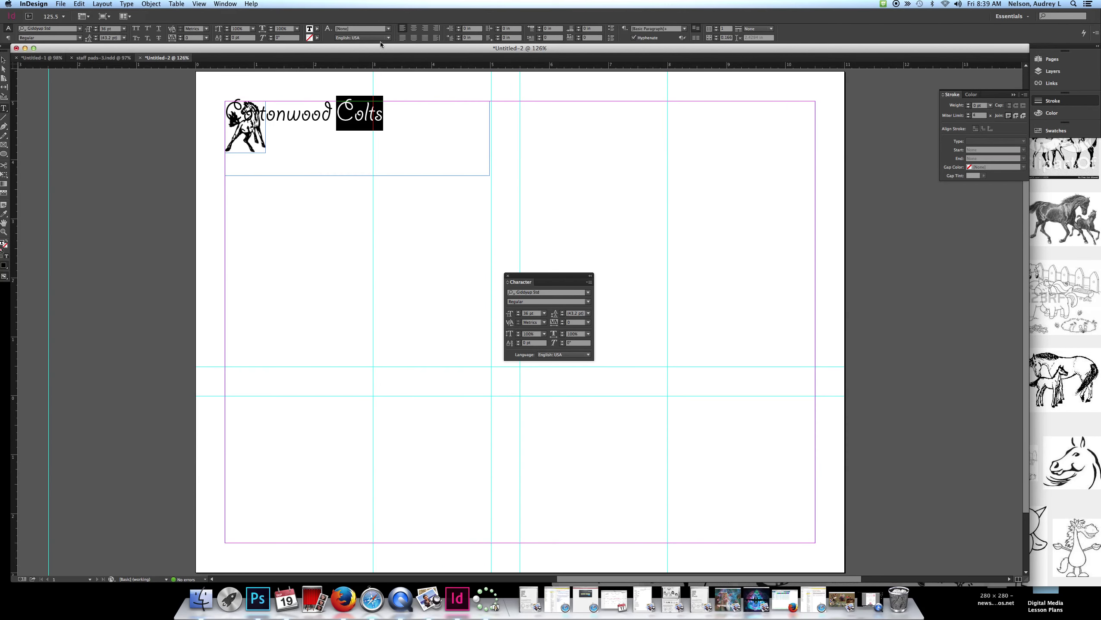
click(352, 107)
triple_click(352, 107)
click(352, 107)
double_click(352, 106)
click(352, 107)
double_click(352, 107)
click(352, 107)
double_click(352, 106)
drag(383, 114, 223, 114)
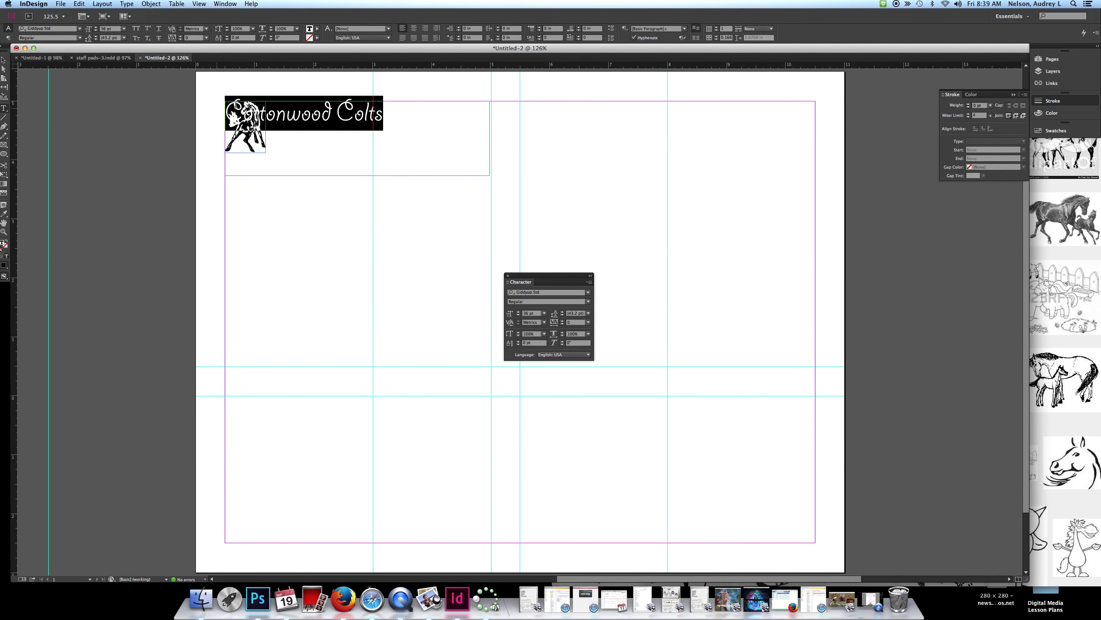
click(414, 29)
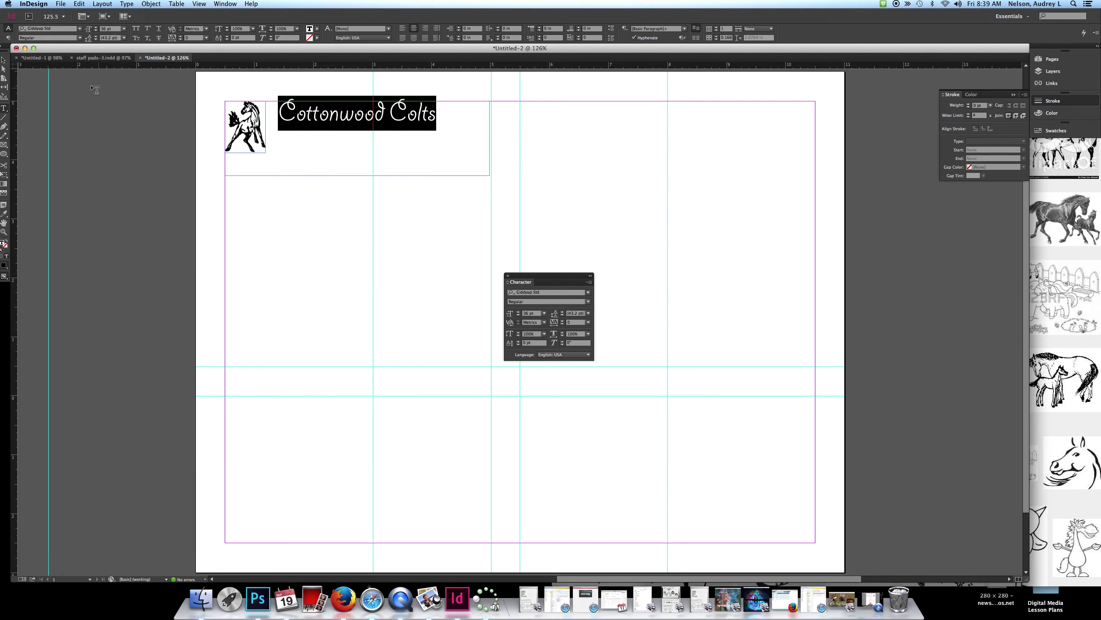
- Lower the top edge of the heading's text frame by about 0.2 in so the text sits beside the colt
click(4, 60)
click(349, 122)
drag(356, 101, 356, 113)
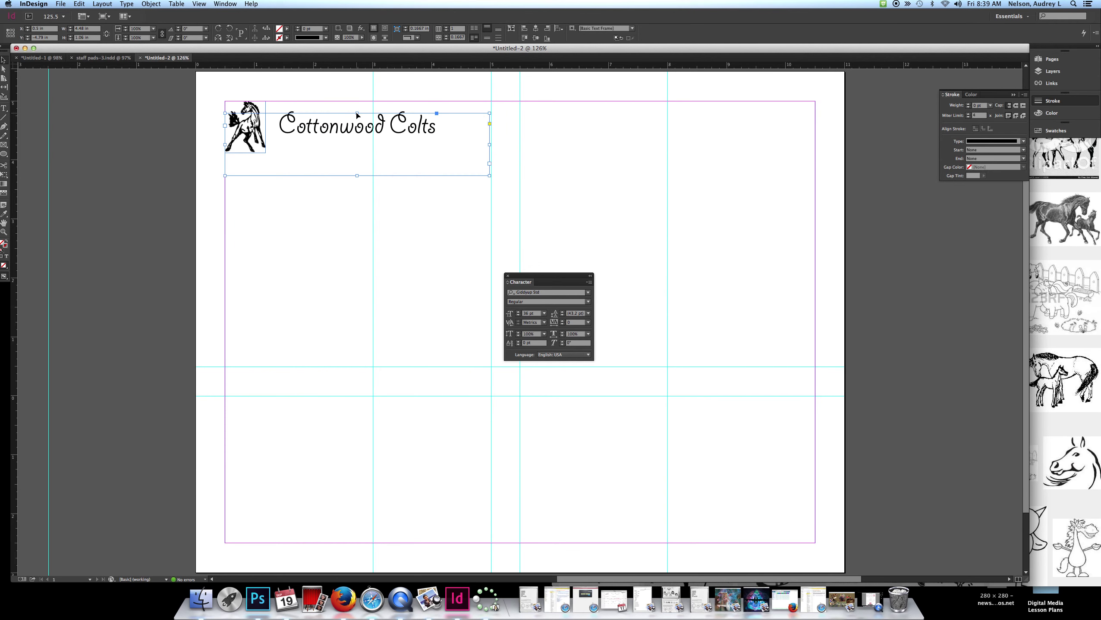
- Duplicate the colt image, place the copy after the heading against the 5 in vertical guide, and close the Character formatting settings
click(257, 113)
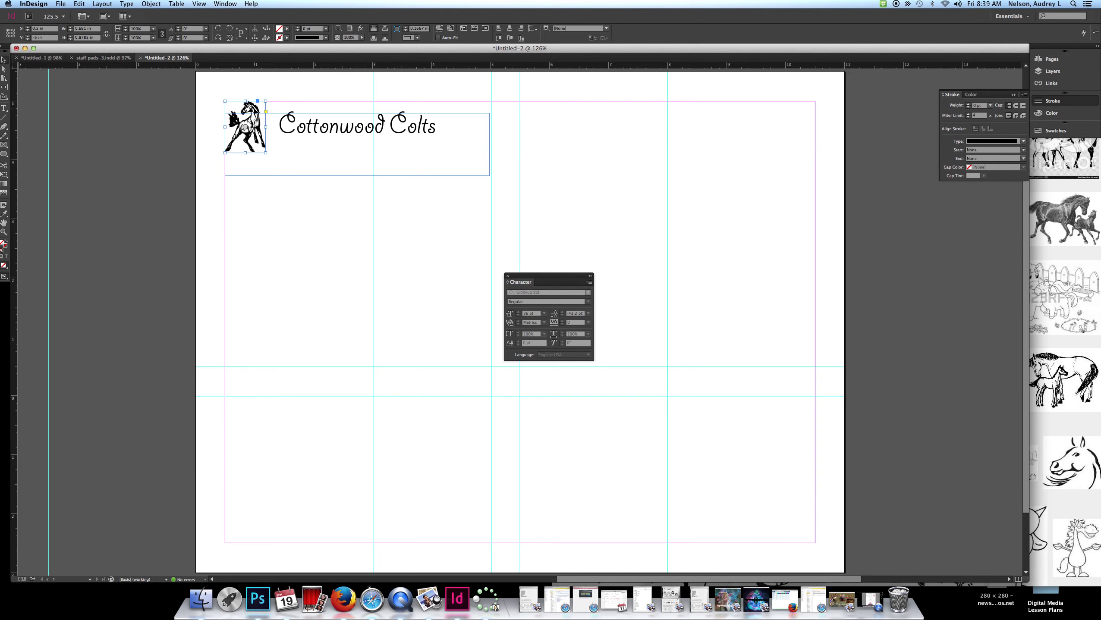
drag(227, 148, 502, 345)
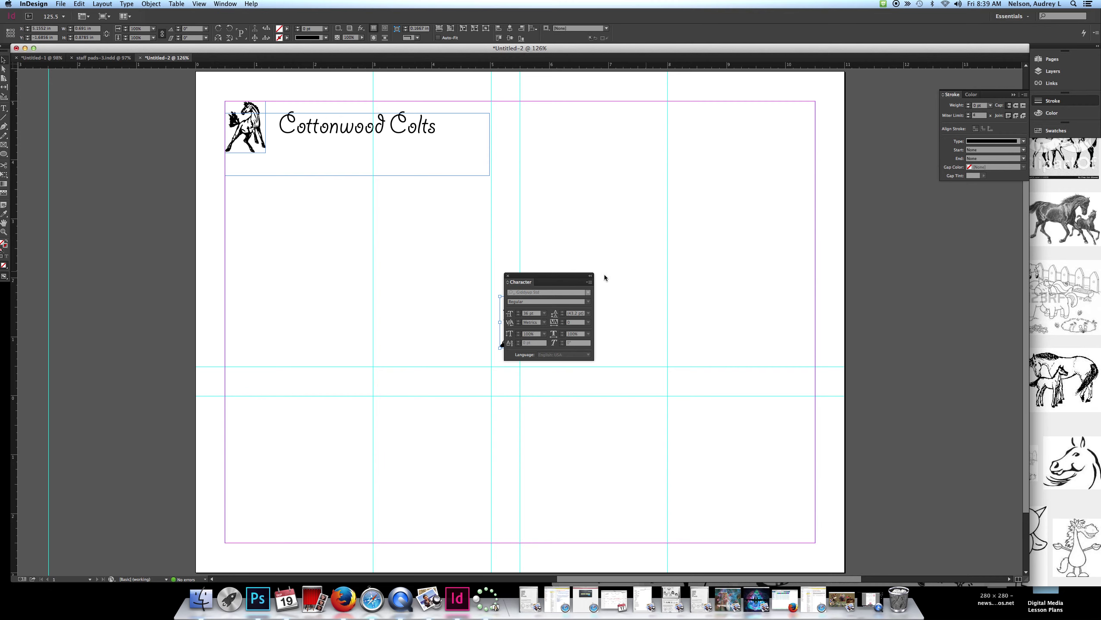
click(590, 275)
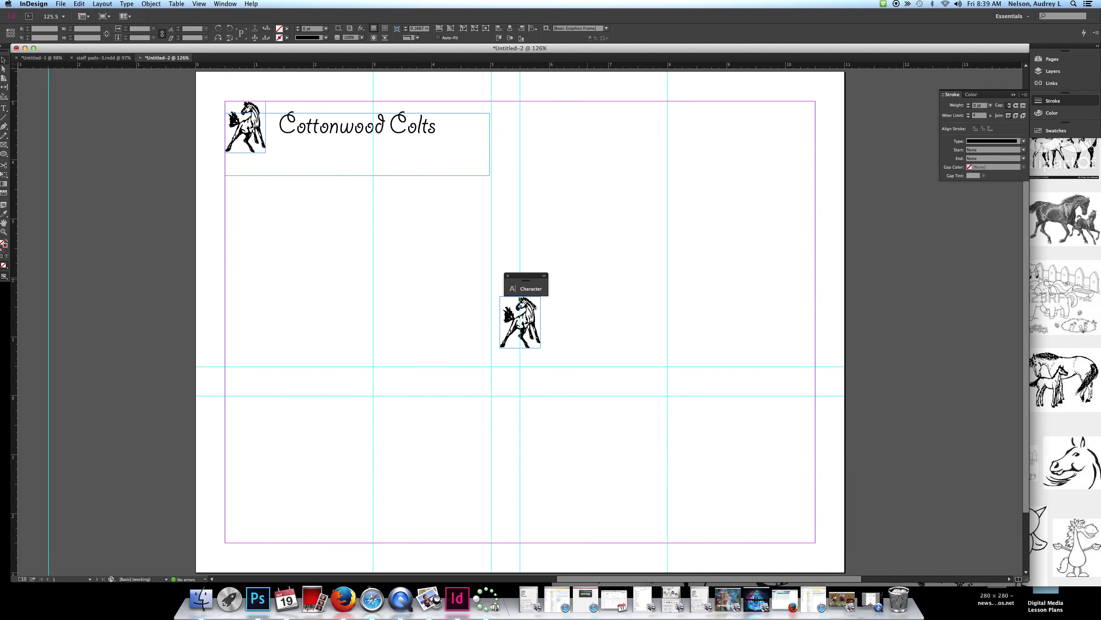
click(524, 309)
drag(523, 308, 476, 116)
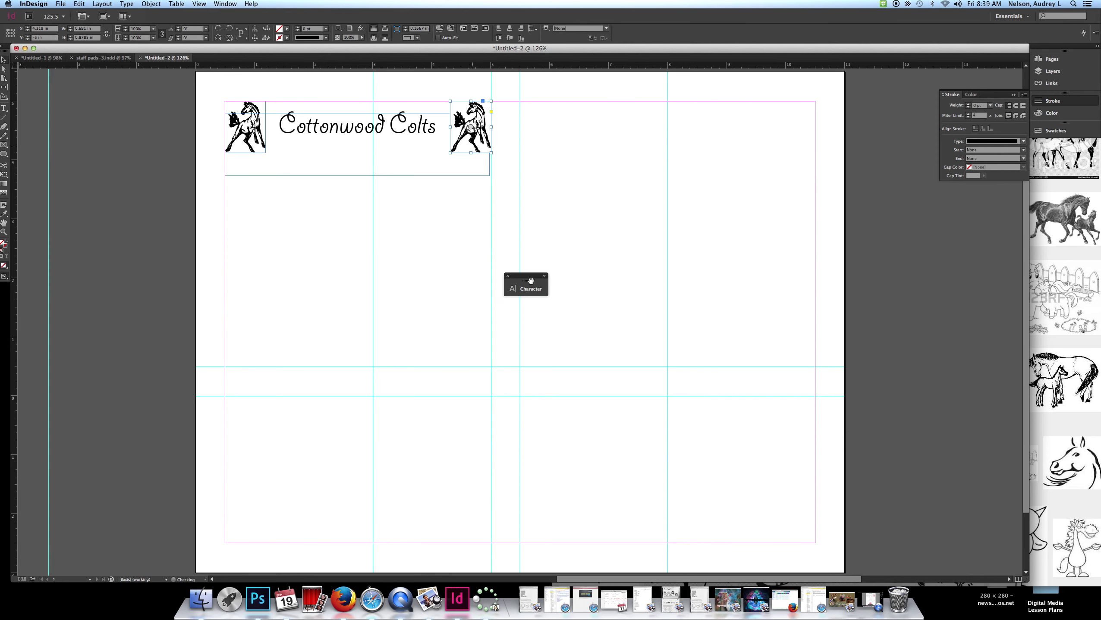
click(509, 277)
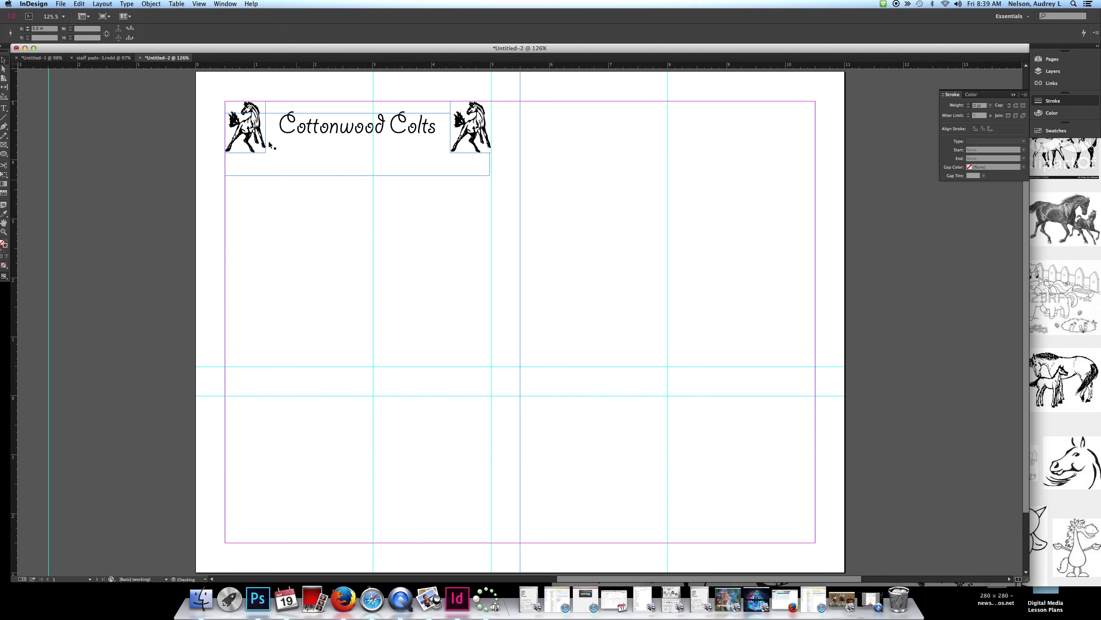
- Group the two colt images with the heading's text frame and copy the group
drag(215, 90, 497, 199)
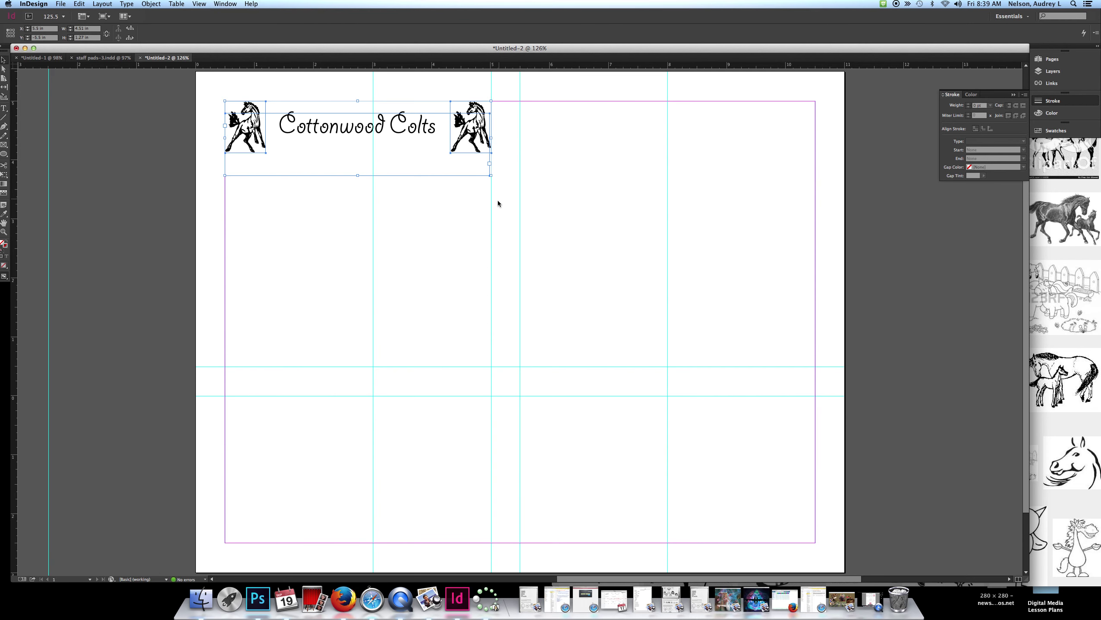
key(super+g)
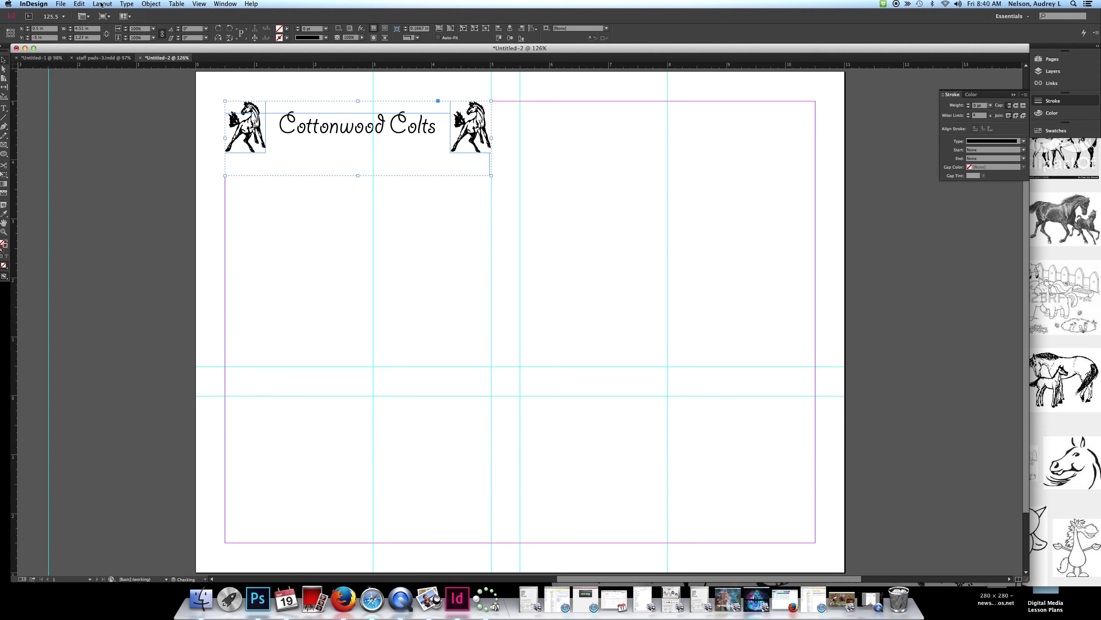
click(78, 4)
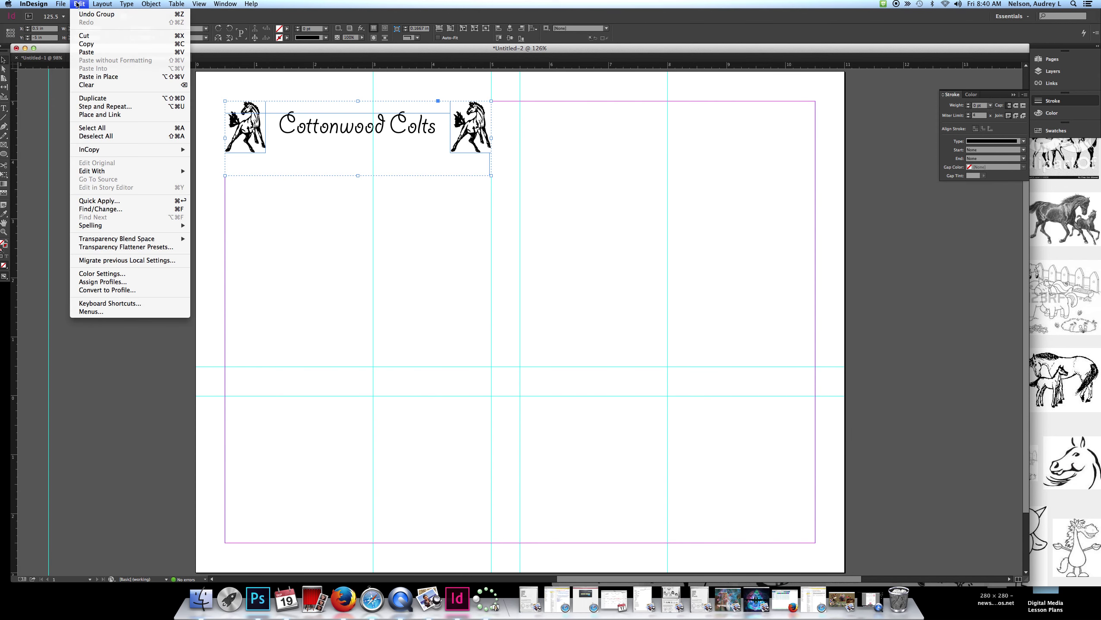
click(86, 44)
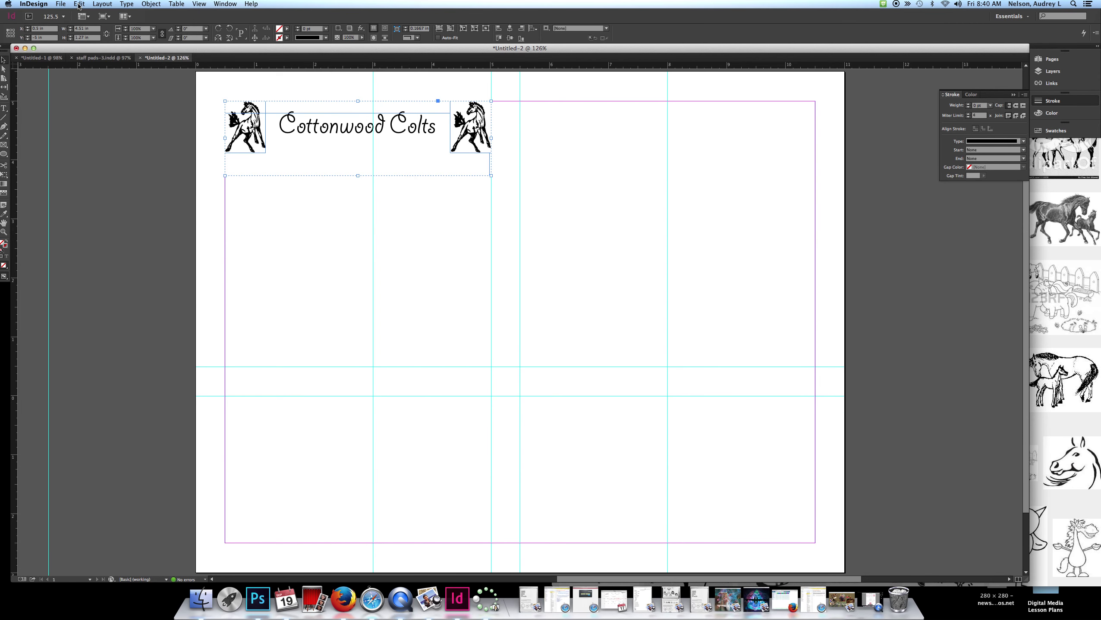
- Step and Repeat the header group with a count of 1, a vertical offset of 0 in and a horizontal offset of 5.5 in
click(79, 4)
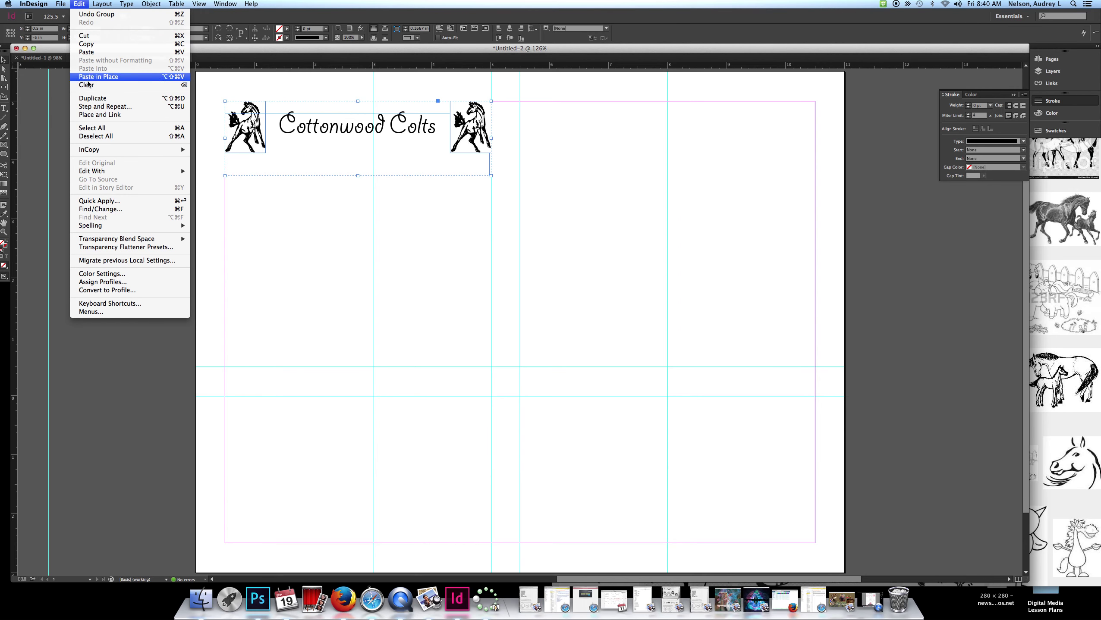
click(99, 114)
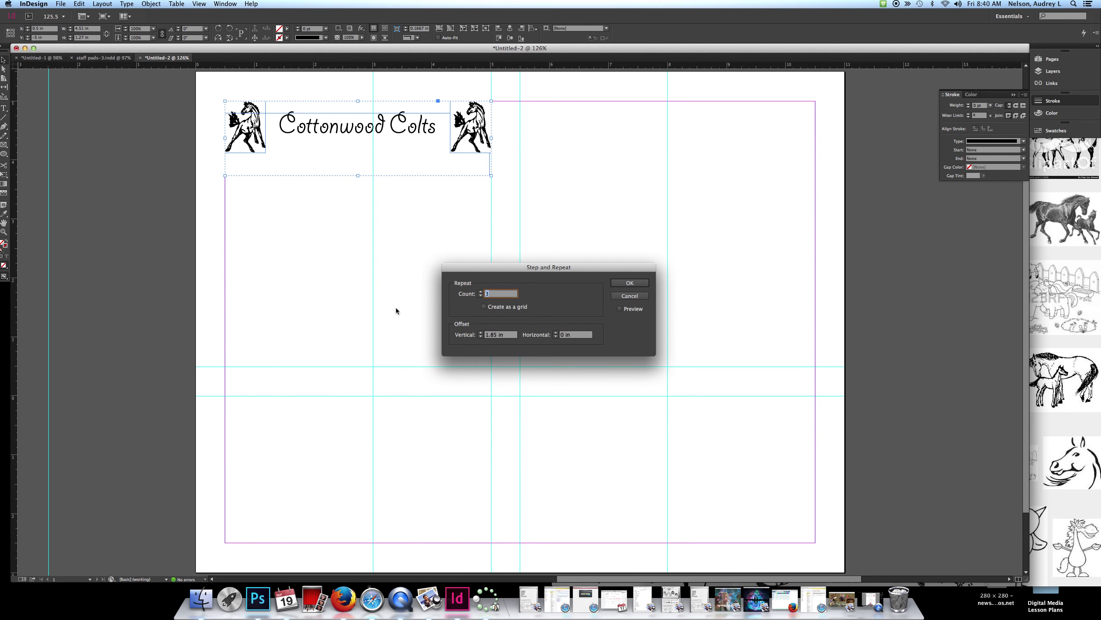
text(1)
click(510, 337)
drag(517, 336, 463, 337)
text(5.5)
key(BackSpace)
key(BackSpace)
key(BackSpace)
text(0)
click(579, 337)
key(super+a)
text(5.5)
click(629, 284)
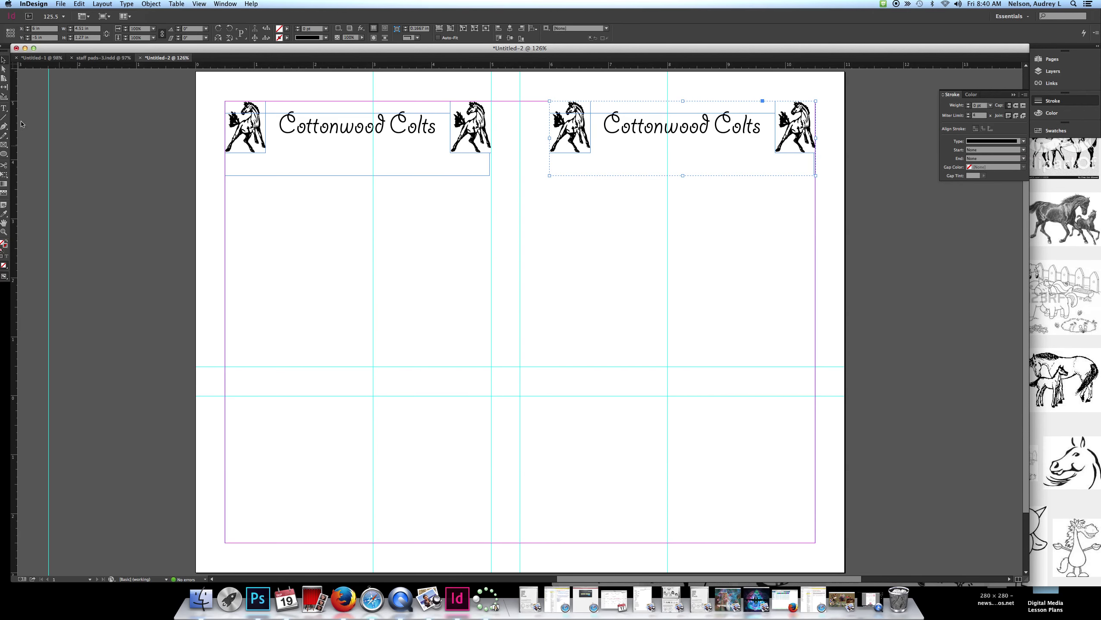
- Create a text frame below the lower horizontal guide, near the page's left margin, containing "Happy...Happy....Happy"
click(4, 109)
drag(343, 435, 364, 436)
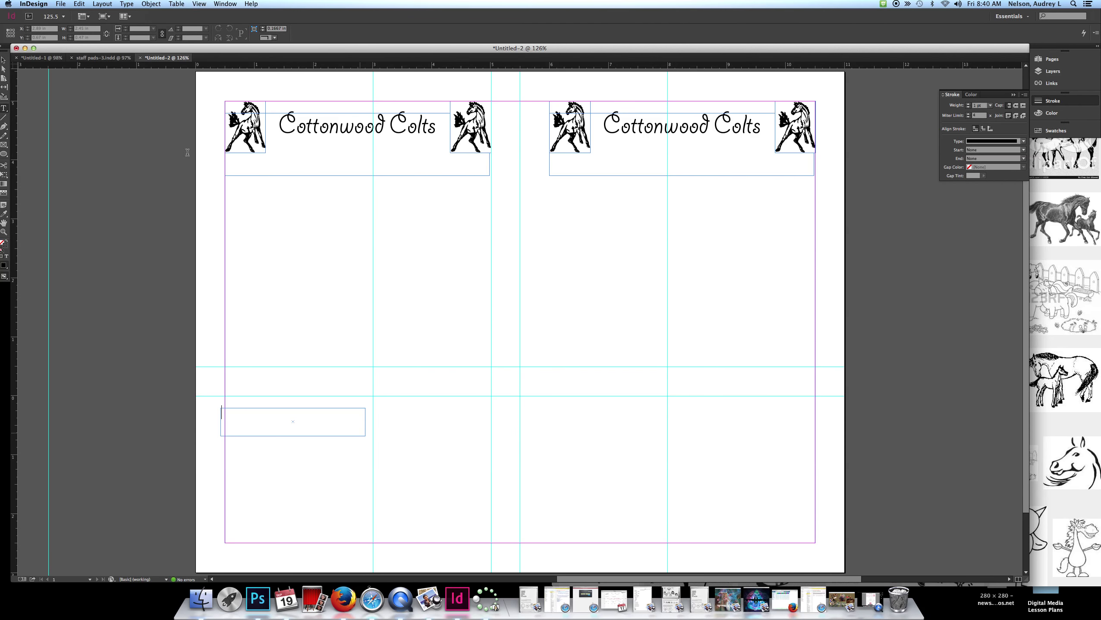
scroll(176, 127, down, 1)
text(Happ)
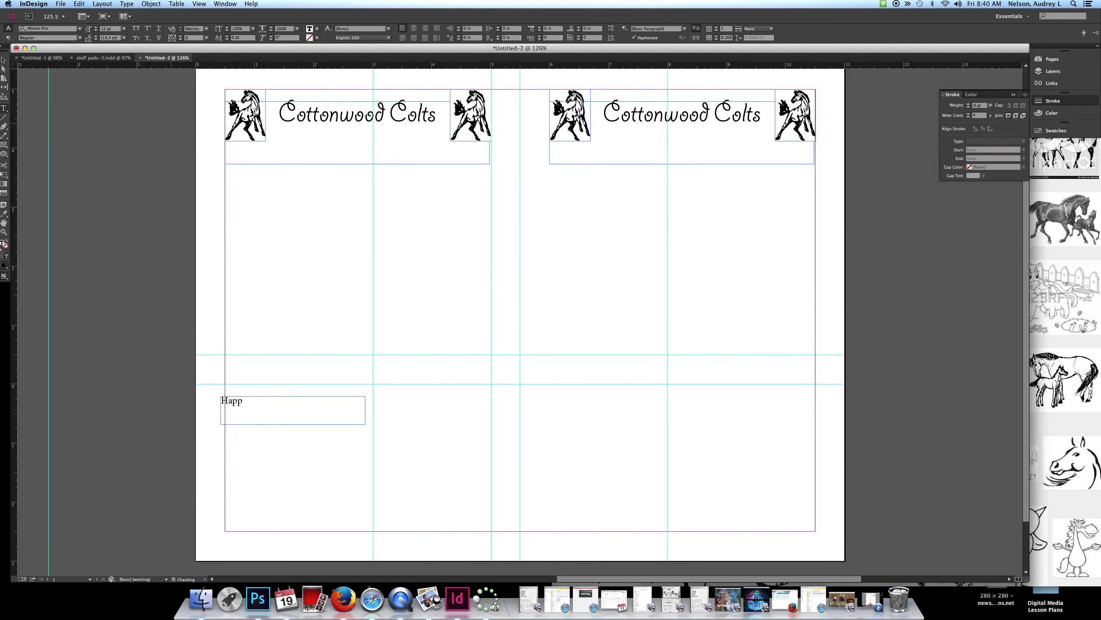
text(y...)
text(Happy....Happy)
- Set the font of all the text in the new frame to Gill Sans MT
key(super+a)
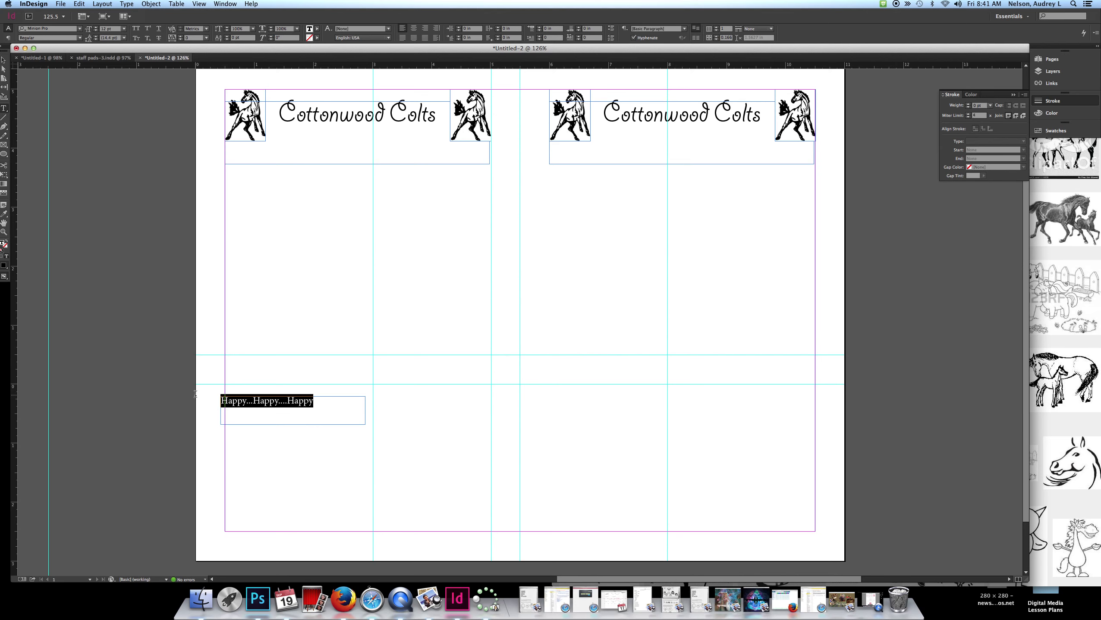
click(80, 29)
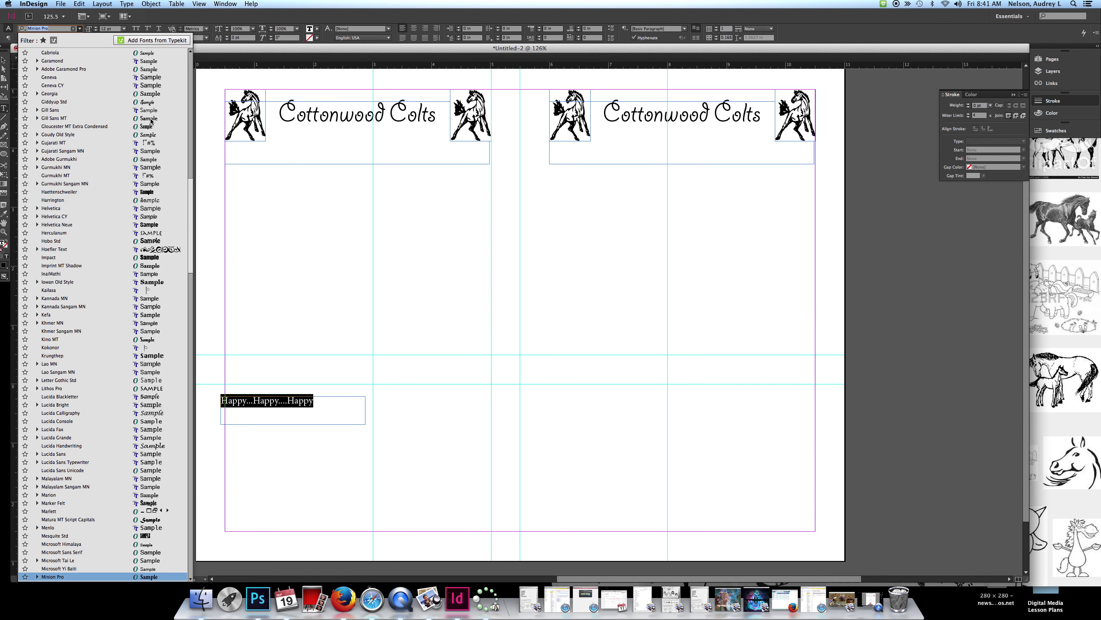
click(150, 119)
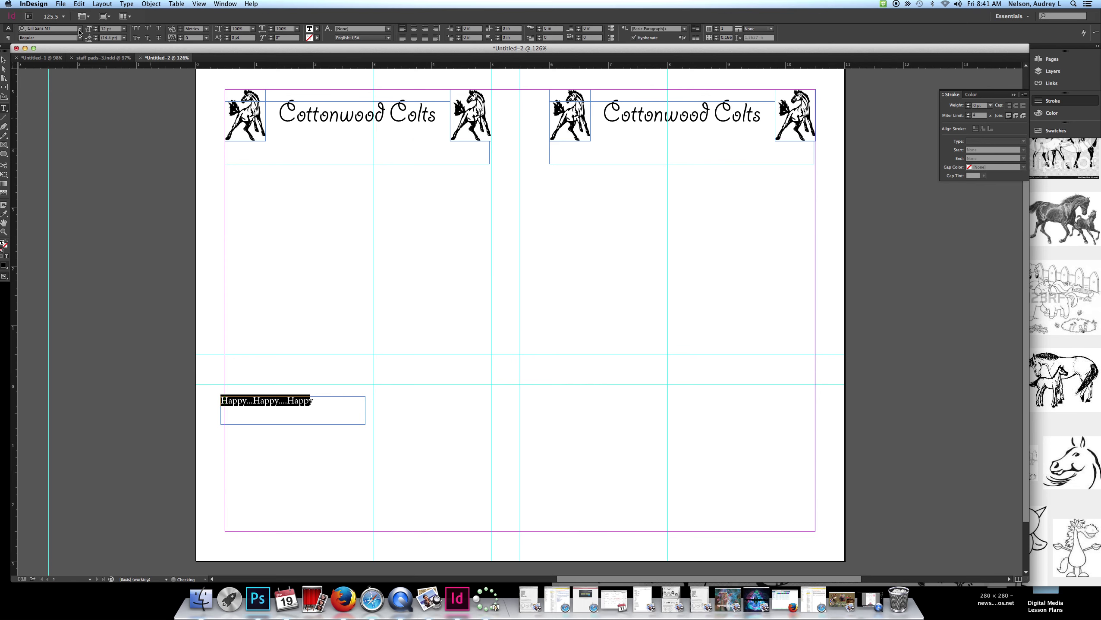
click(79, 29)
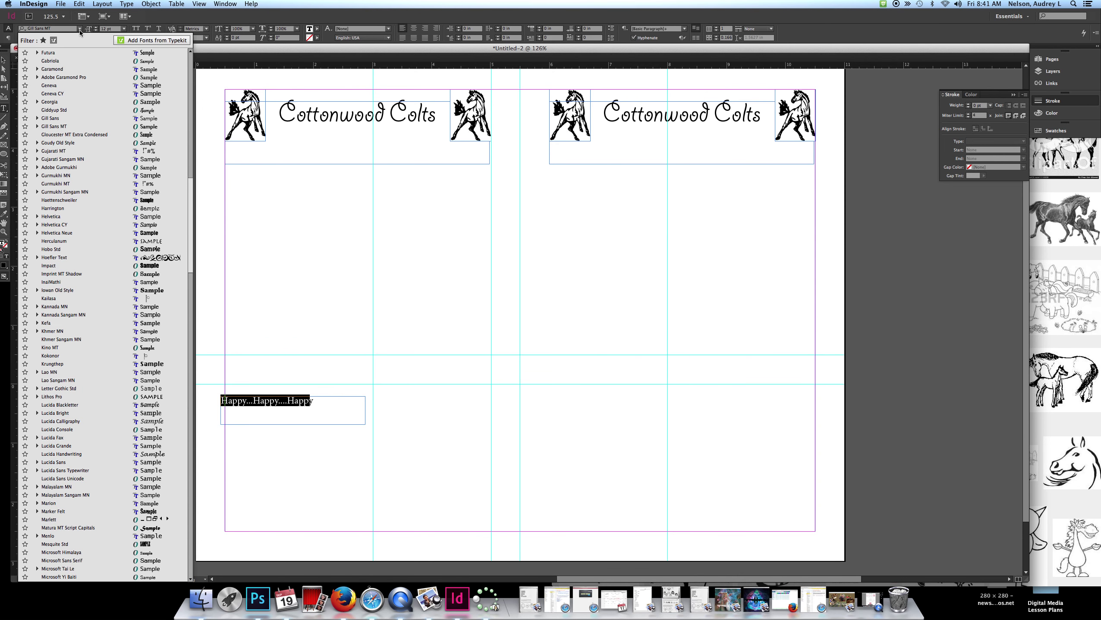
key(Return)
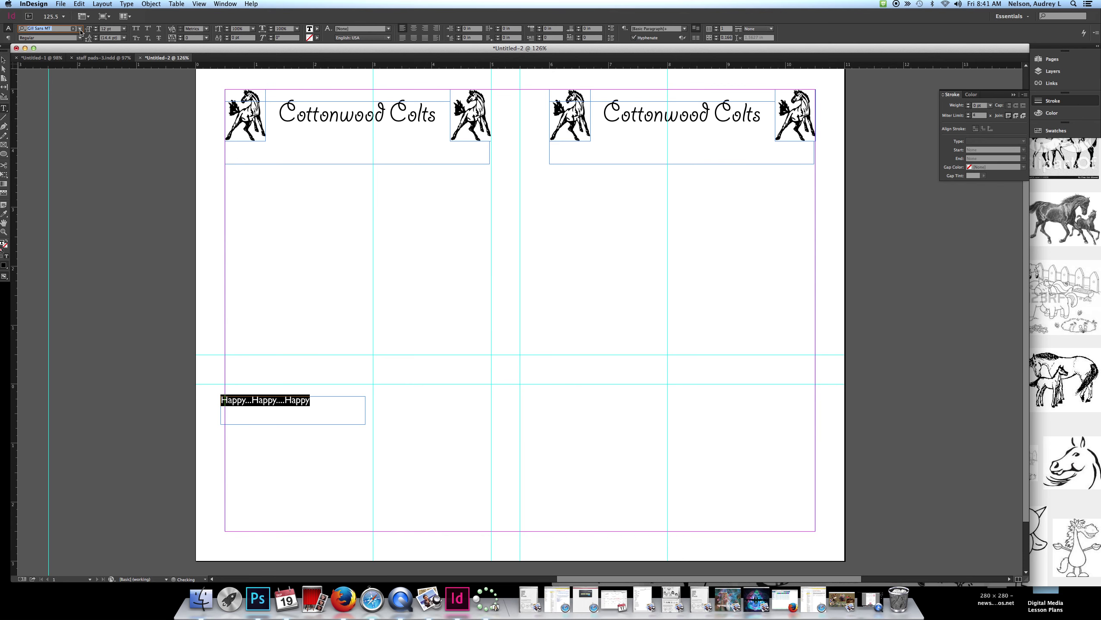
- Set the font of the "Happy...Happy....Happy" text to Baskerville Old Face
click(80, 29)
click(80, 29)
click(80, 29)
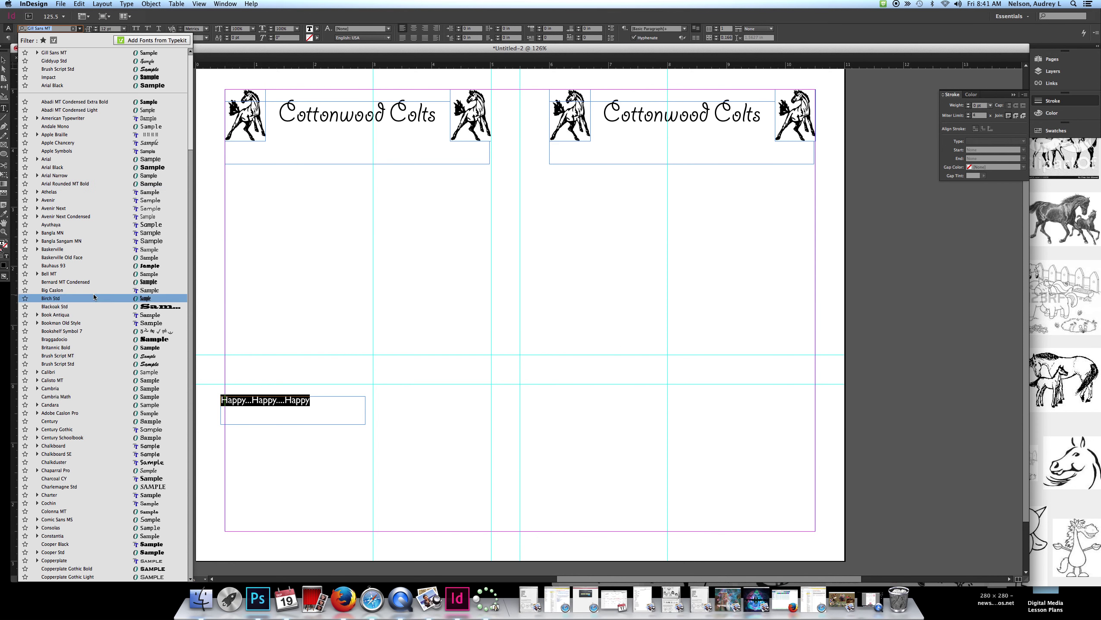
key(Escape)
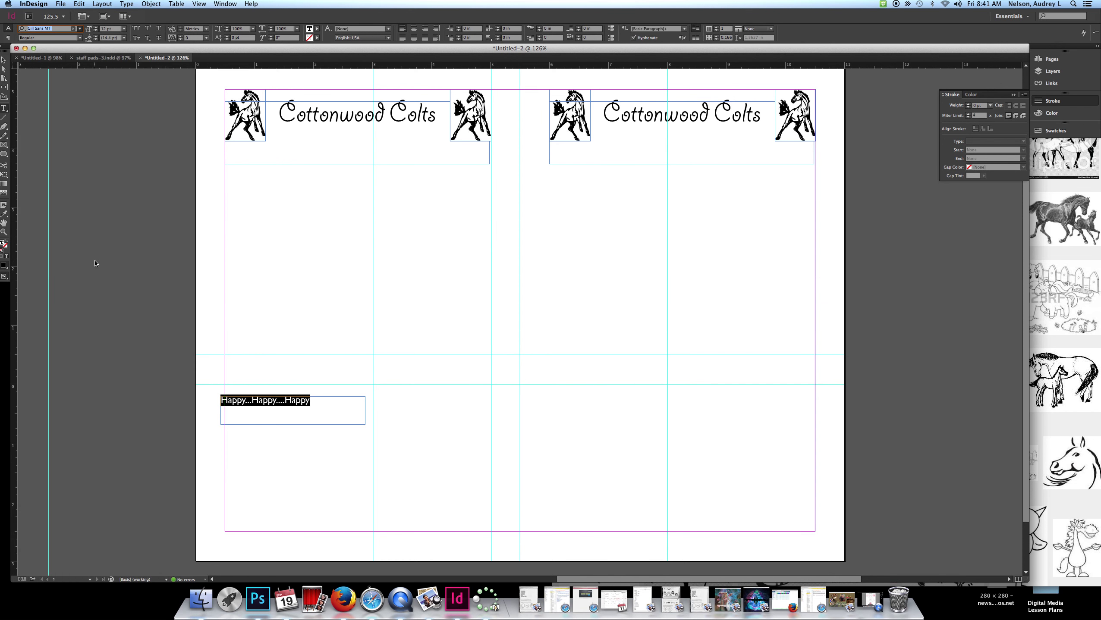
text(Baskerville Old Face)
key(Return)
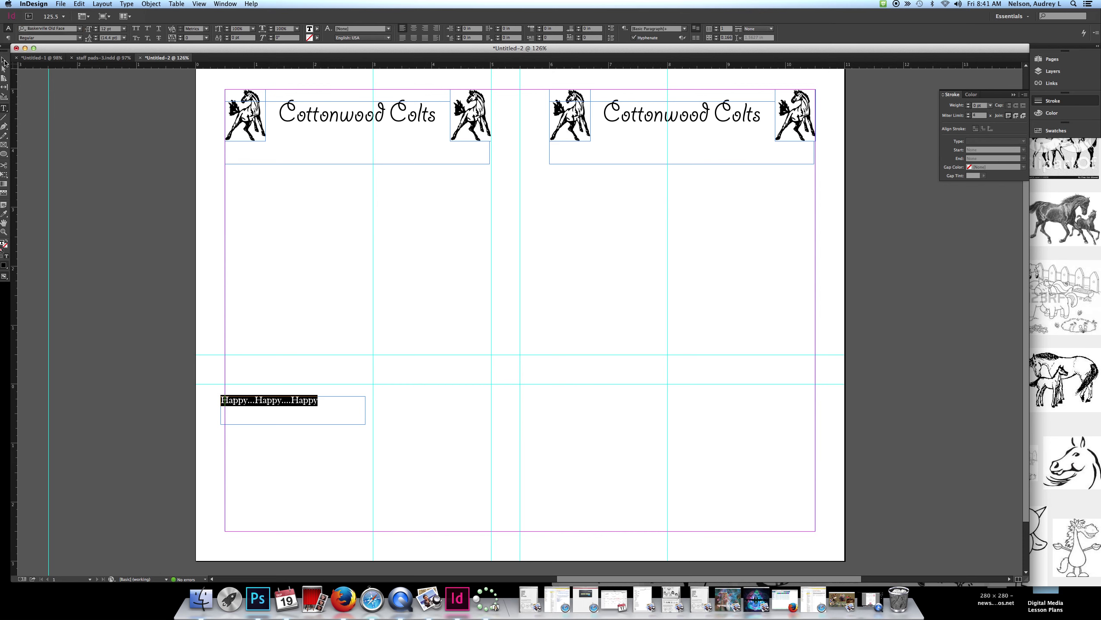
- Move the "Happy" text frame so its edge meets the page's left margin, and center-align its text
click(4, 62)
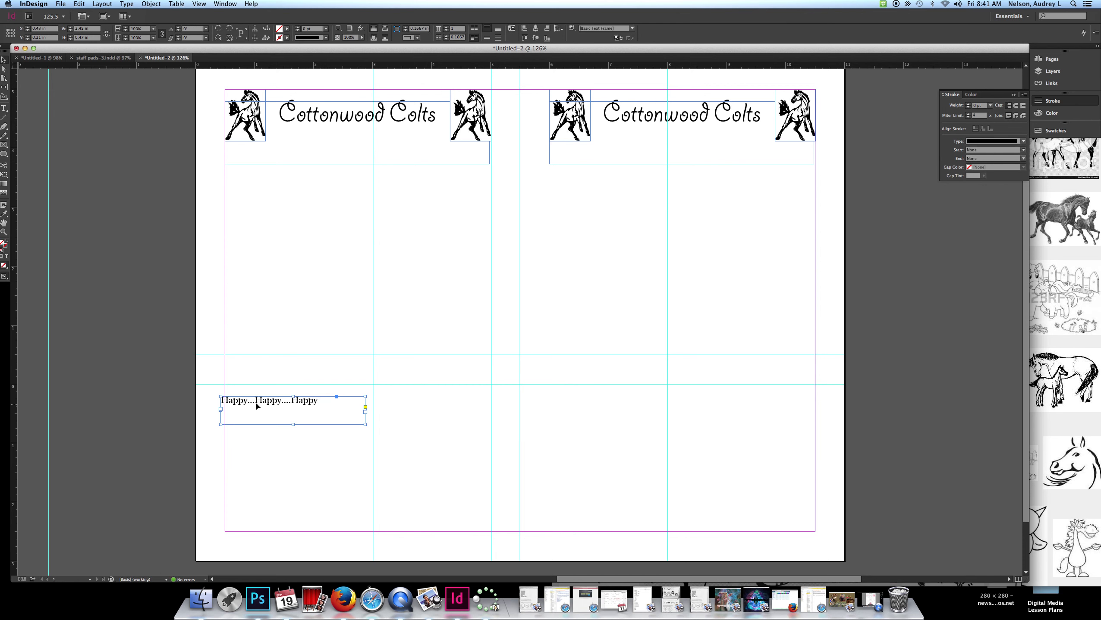
mouse_move(267, 404)
mouse_down()
mouse_move(225, 416)
mouse_move(290, 416)
mouse_move(275, 406)
mouse_up()
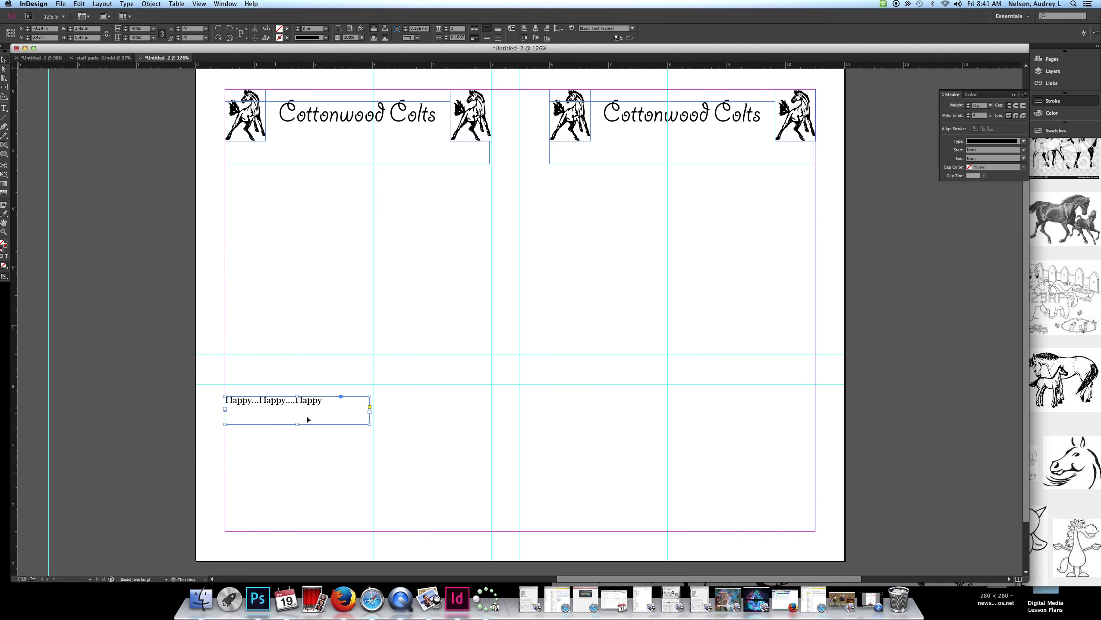
key(t)
double_click(326, 401)
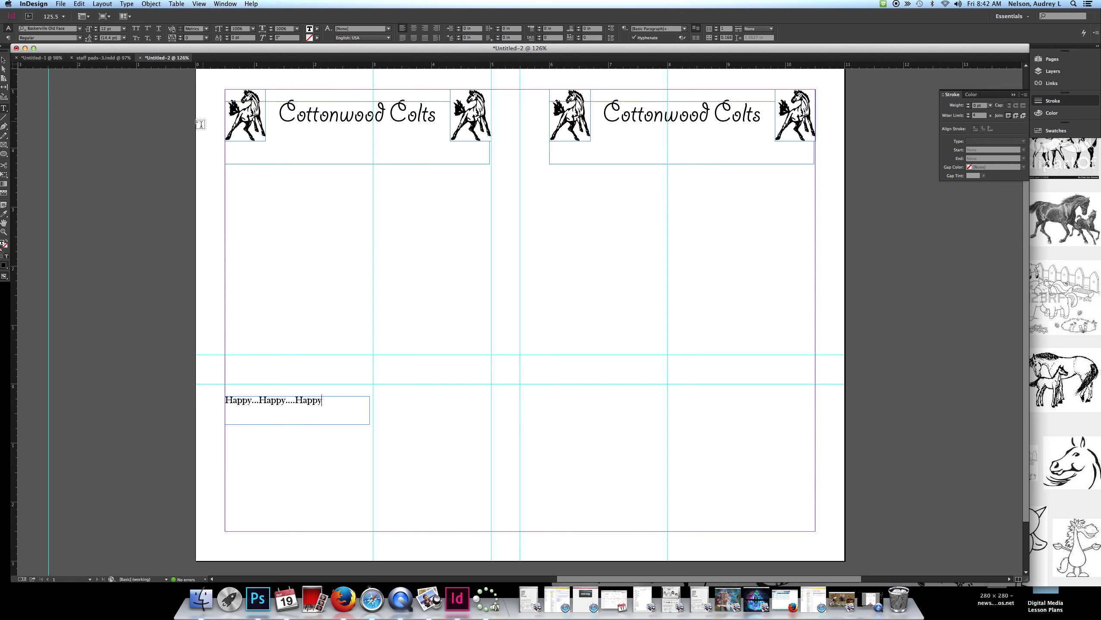
click(413, 28)
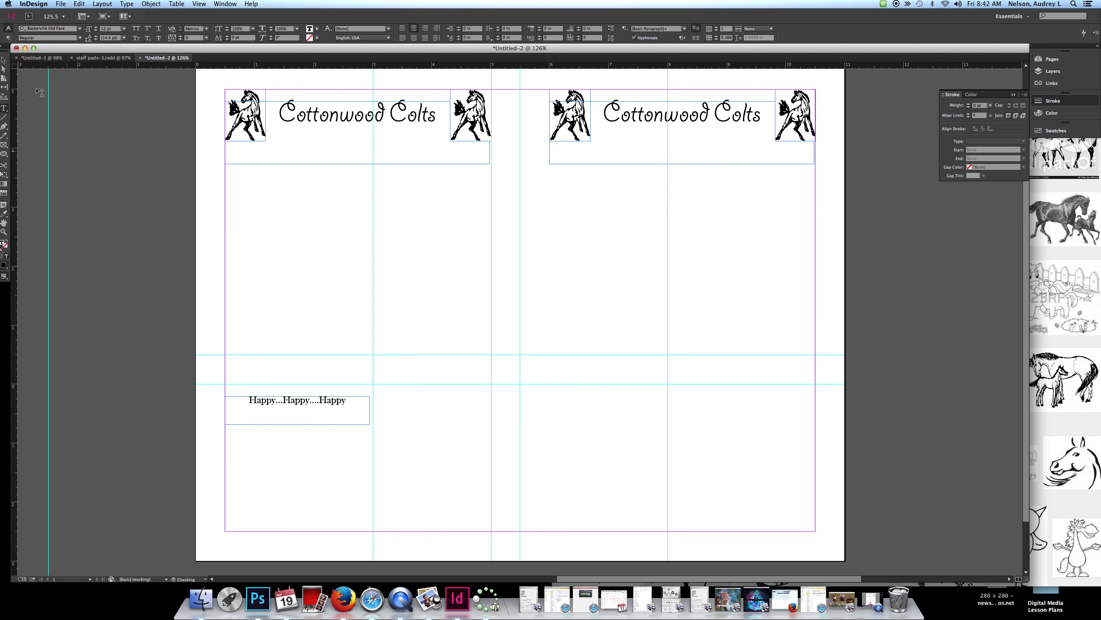
- Duplicate the "Happy" text frame and place the copy at the same height across the page's right margin
click(4, 61)
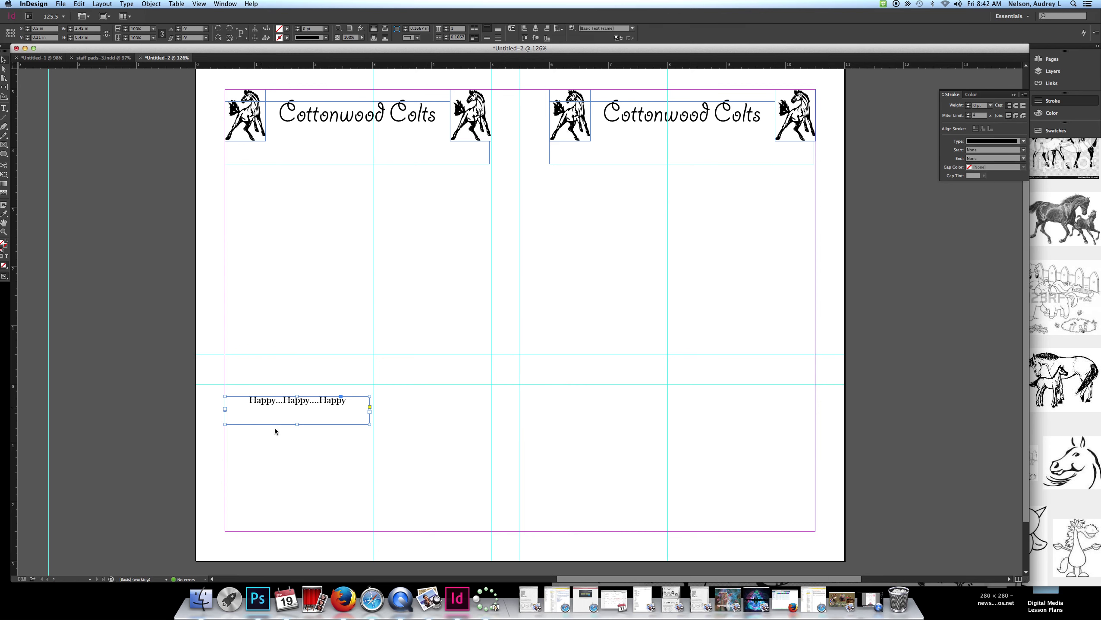
key(super+c)
key(super+v)
drag(547, 328, 781, 416)
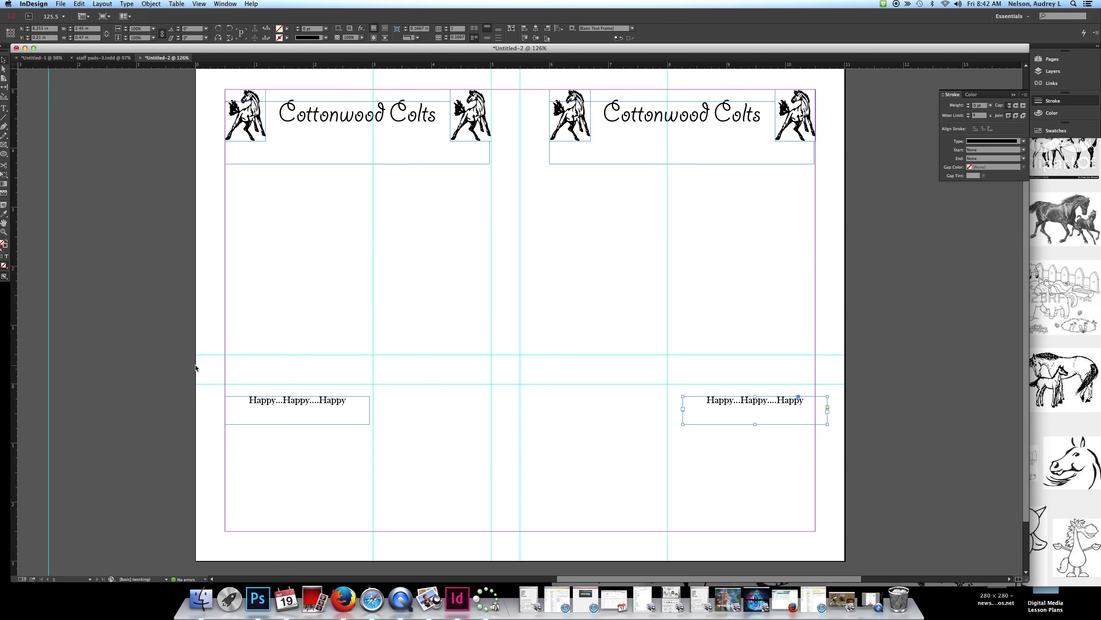
- Draw short line marks along the lower horizontal guide: horizontal ones near both page edges and a vertical one at the center guide
click(419, 384)
click(3, 118)
drag(216, 383, 207, 384)
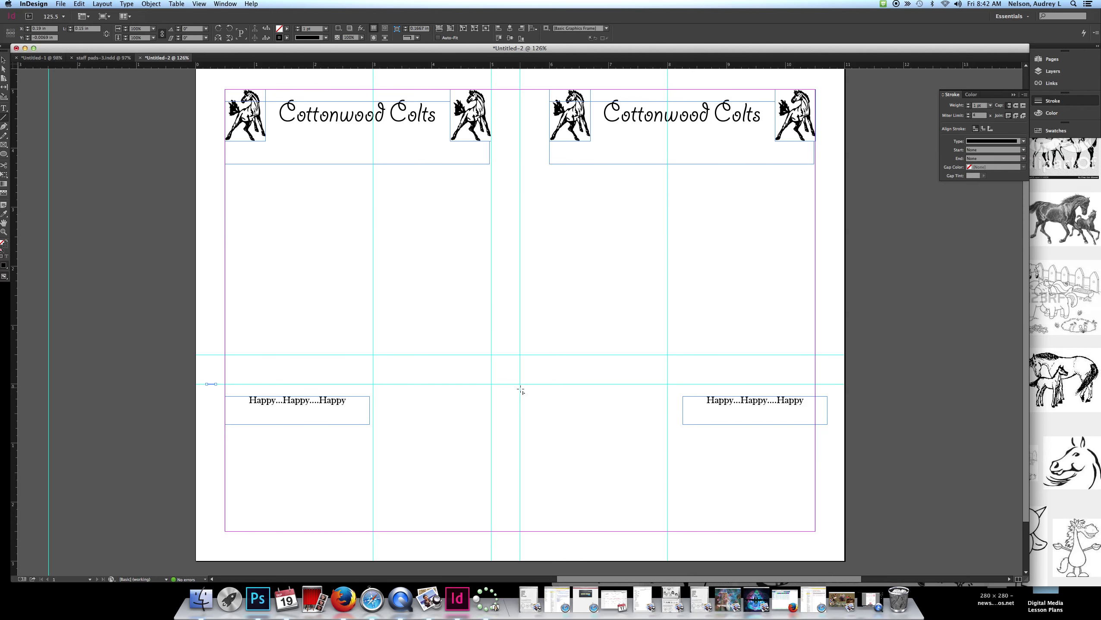
drag(521, 391, 521, 399)
drag(824, 385, 833, 386)
- Draw short vertical marks on the center guide at the page's top and on the 3 in and 8 in guides near its bottom
drag(521, 71, 521, 78)
drag(372, 544, 373, 551)
drag(669, 548, 668, 553)
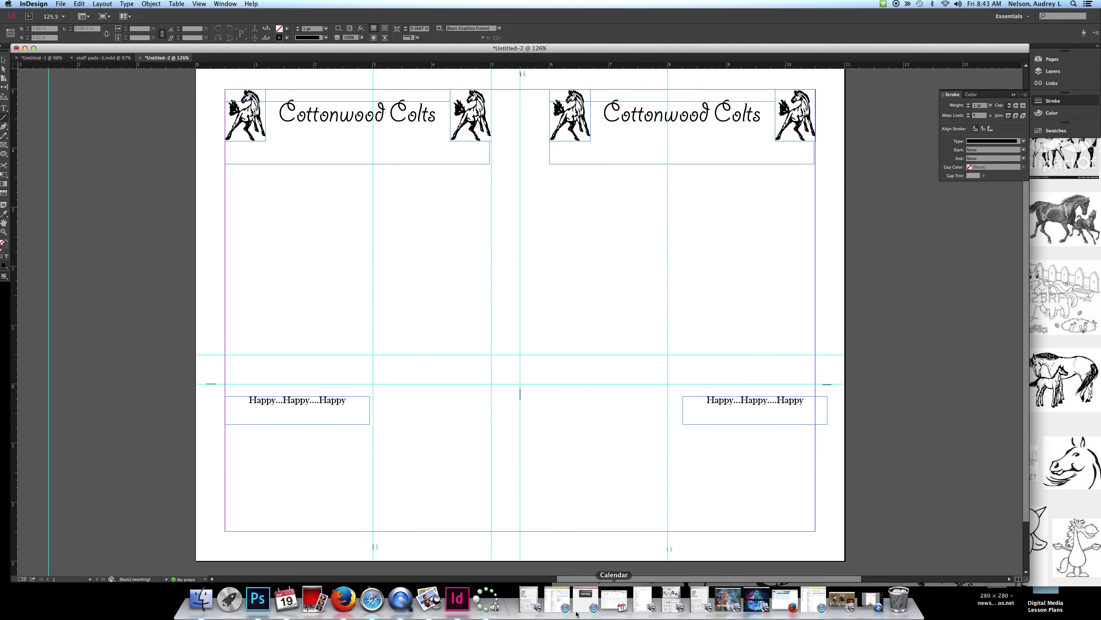